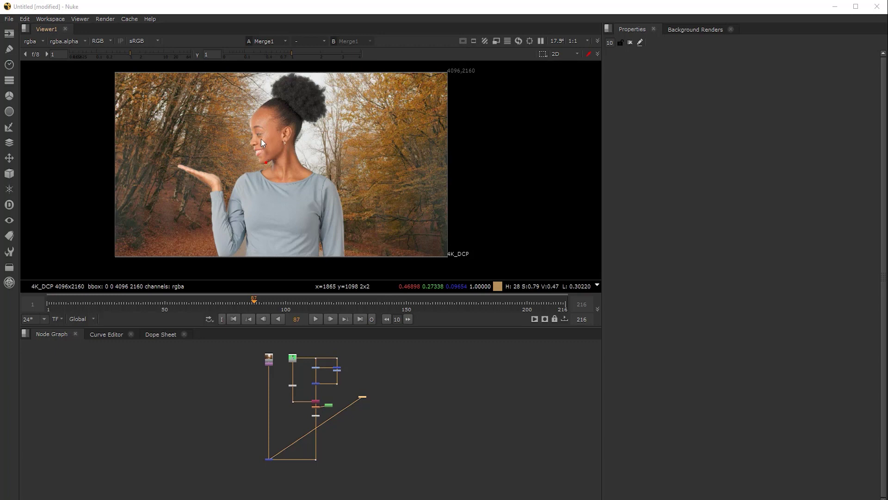
Examine the composite at high magnification around the woman's mouth and chin and across the autumn branches behind her.
scroll(241, 153, up, 1)
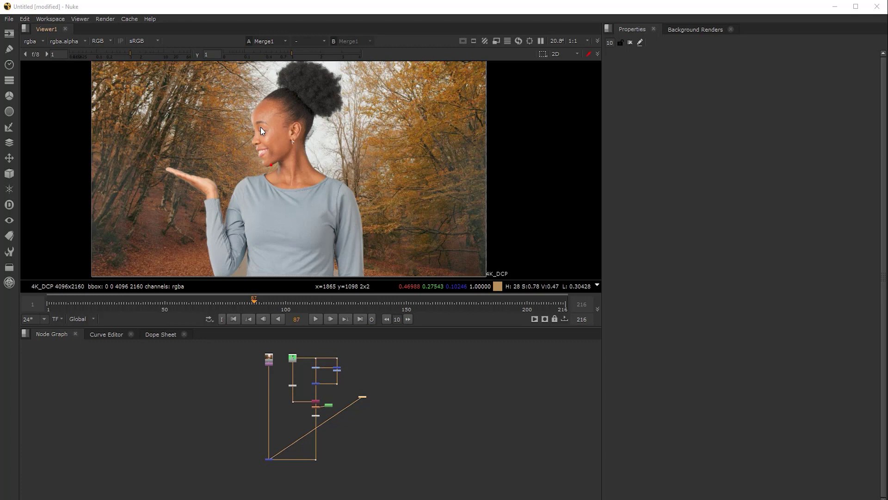
scroll(253, 151, up, 1)
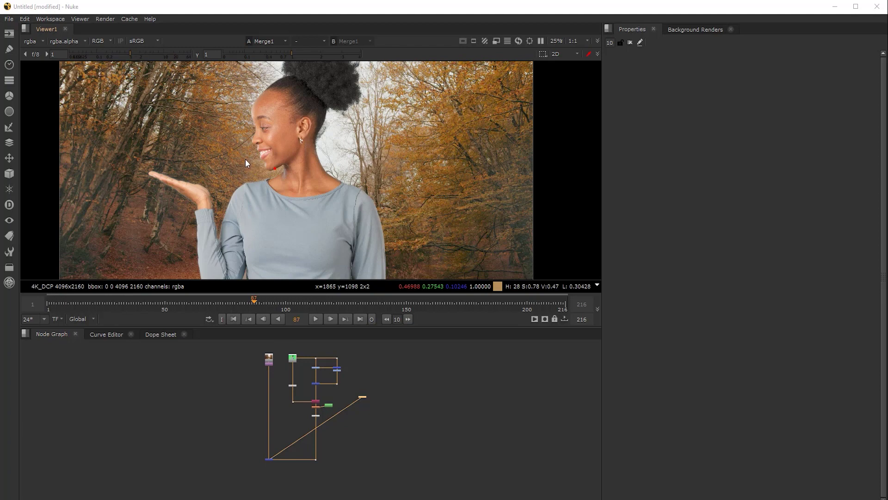
scroll(243, 162, up, 6)
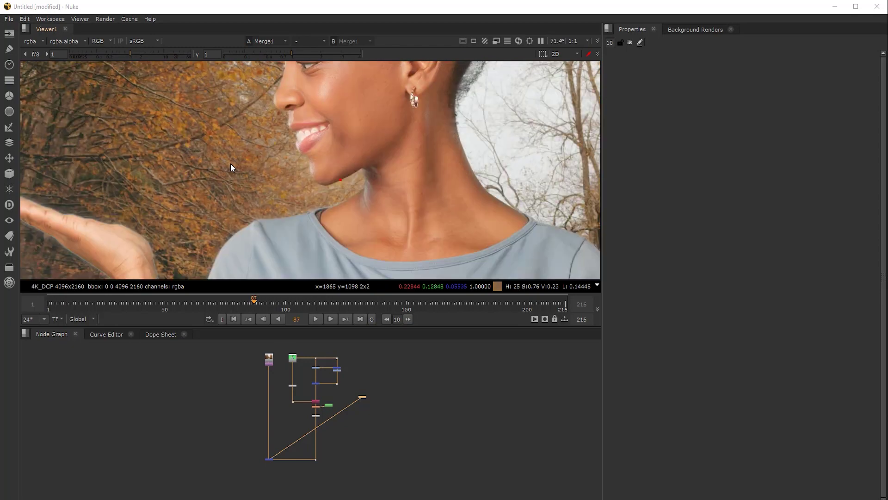
scroll(231, 169, up, 4)
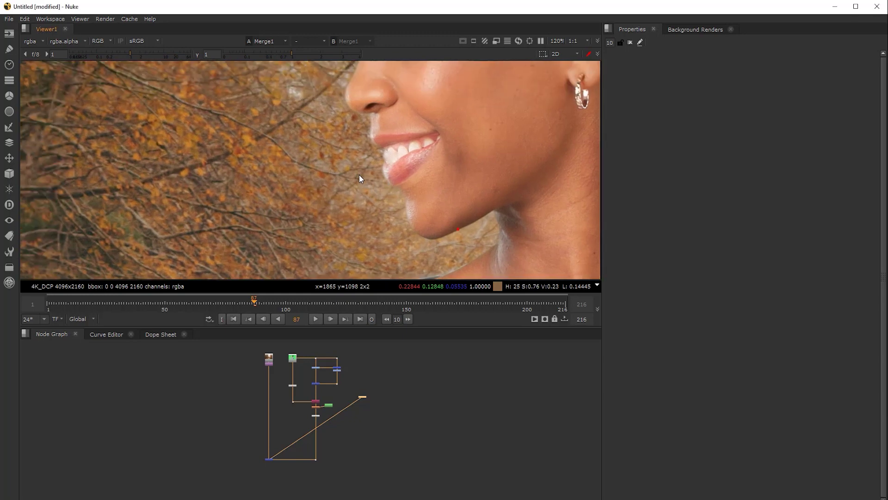
scroll(229, 185, up, 3)
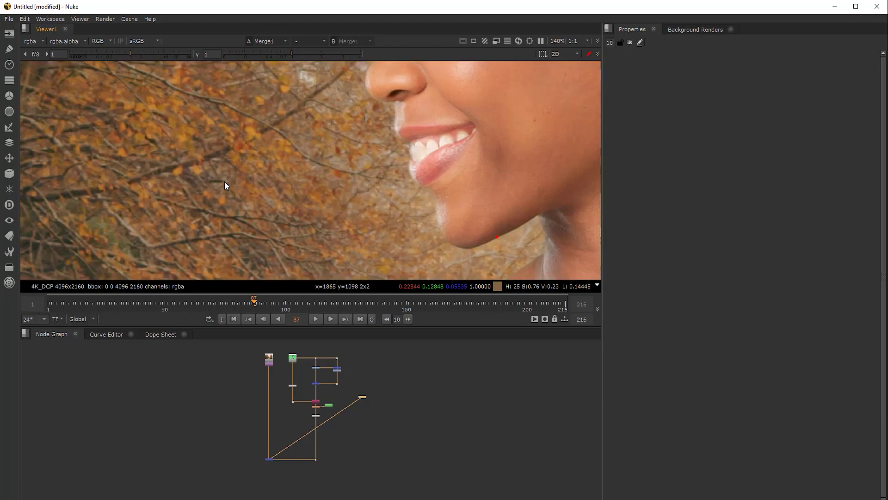
middle_drag(215, 182, 259, 162)
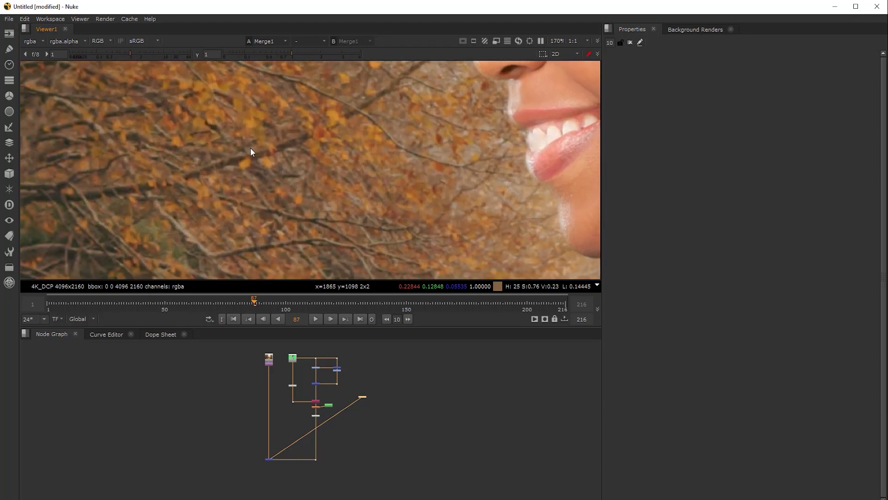
middle_drag(232, 215, 306, 201)
middle_drag(187, 192, 205, 213)
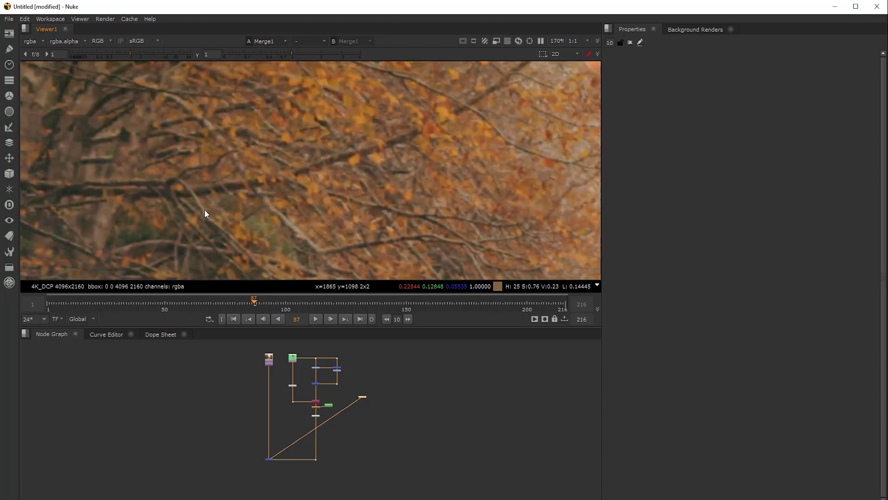
middle_drag(272, 171, 240, 197)
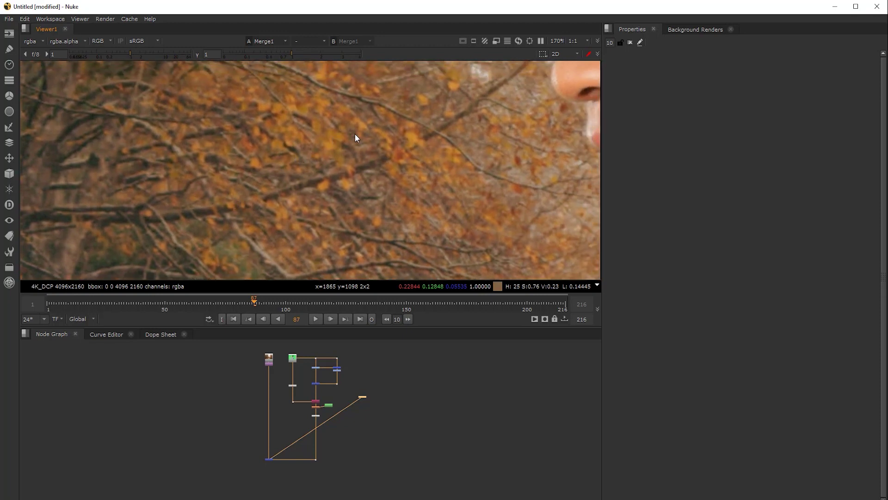
middle_drag(328, 207, 204, 188)
scroll(506, 218, down, 2)
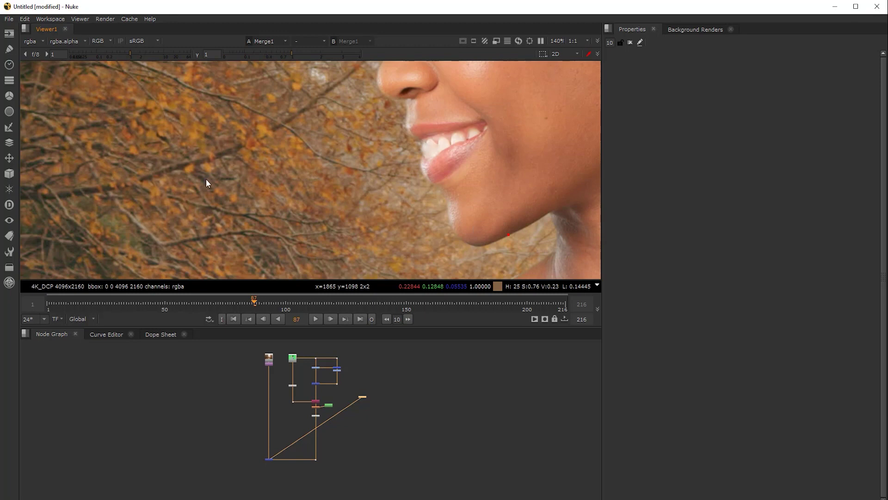
middle_drag(306, 408, 317, 388)
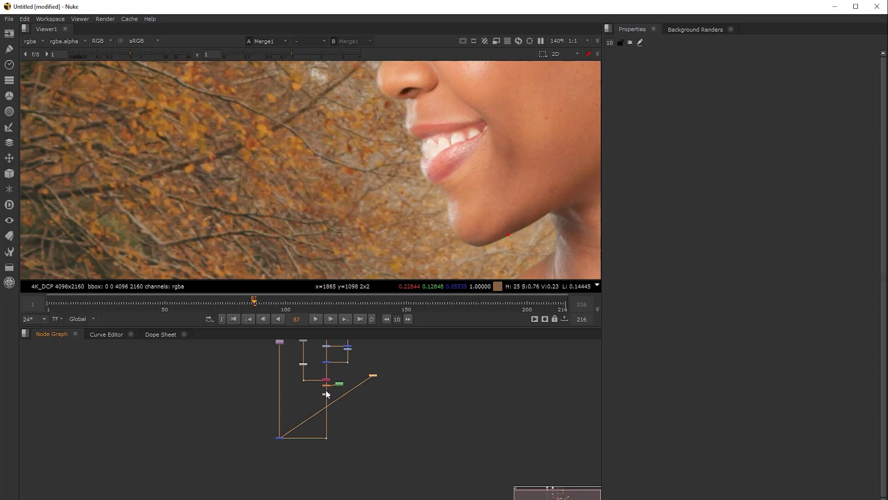
middle_drag(197, 196, 366, 280)
middle_drag(178, 182, 224, 206)
View the background plate's Reformat2 output in the viewer and examine the sharpness of its branches and leaves.
scroll(171, 199, up, 2)
middle_drag(256, 373, 252, 405)
click(274, 374)
key(1)
middle_drag(270, 195, 356, 204)
scroll(274, 223, up, 1)
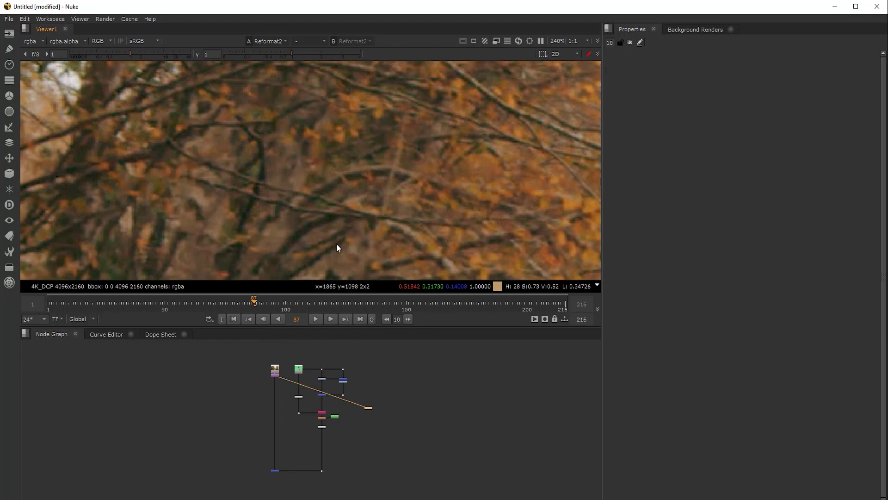
middle_drag(406, 215, 381, 211)
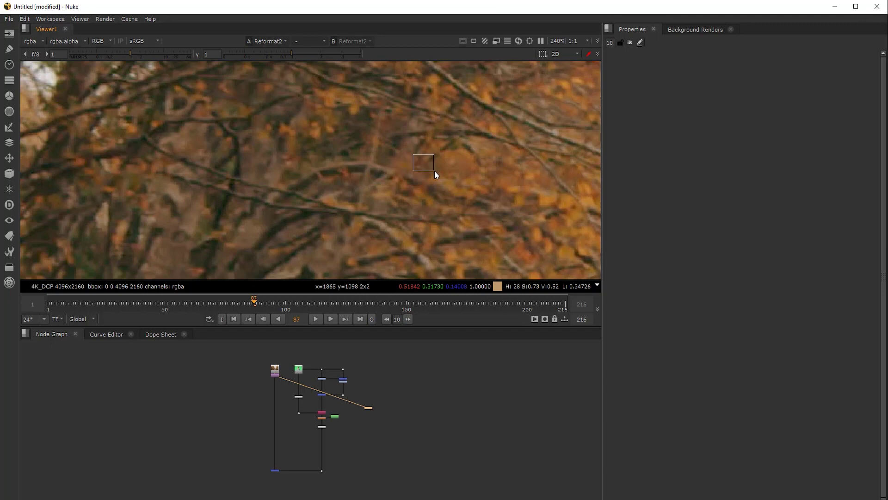
middle_drag(426, 187, 214, 128)
middle_drag(478, 190, 246, 115)
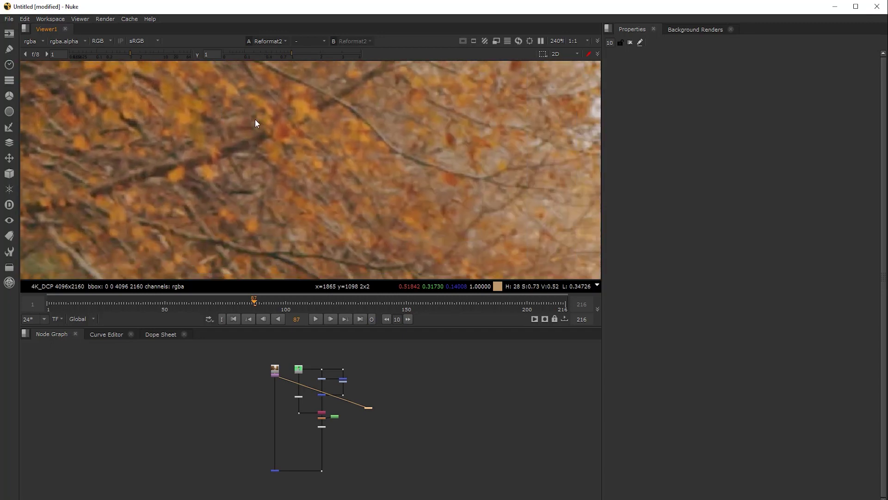
middle_drag(405, 162, 298, 124)
scroll(298, 124, down, 1)
middle_drag(453, 196, 211, 101)
middle_drag(413, 173, 235, 113)
scroll(316, 146, down, 4)
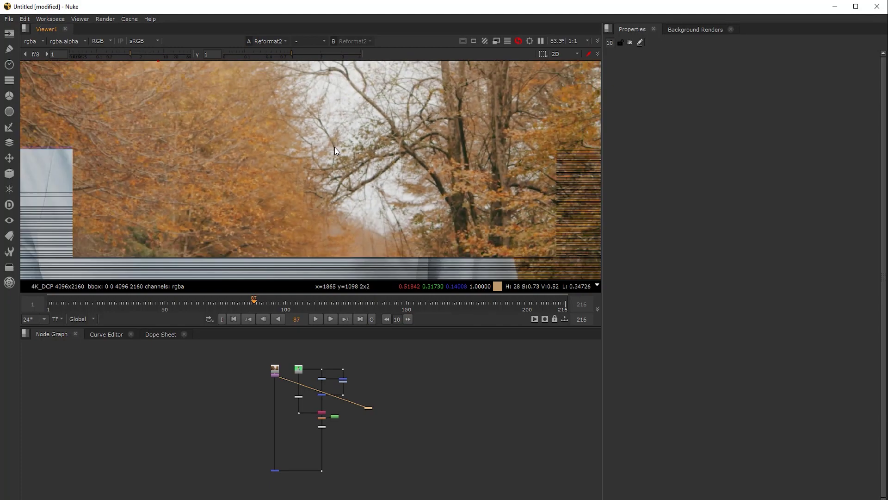
scroll(278, 162, down, 2)
scroll(296, 453, up, 1)
View the Merge1 composite and examine the woman's chin and lip edges against the background up close.
drag(290, 472, 245, 491)
key(1)
scroll(300, 195, up, 4)
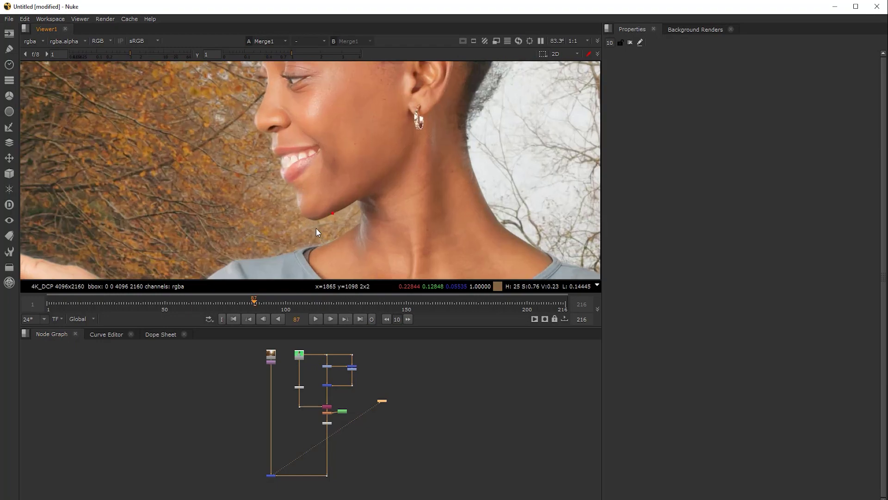
scroll(308, 213, up, 3)
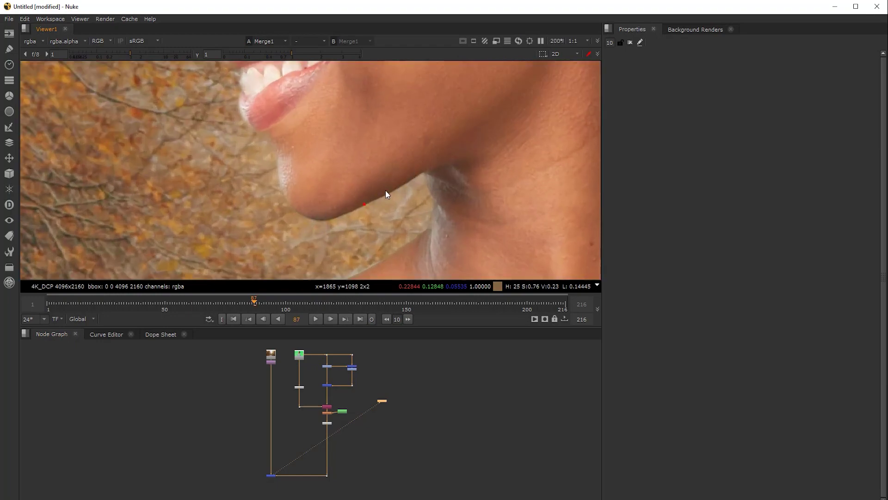
middle_drag(274, 148, 298, 168)
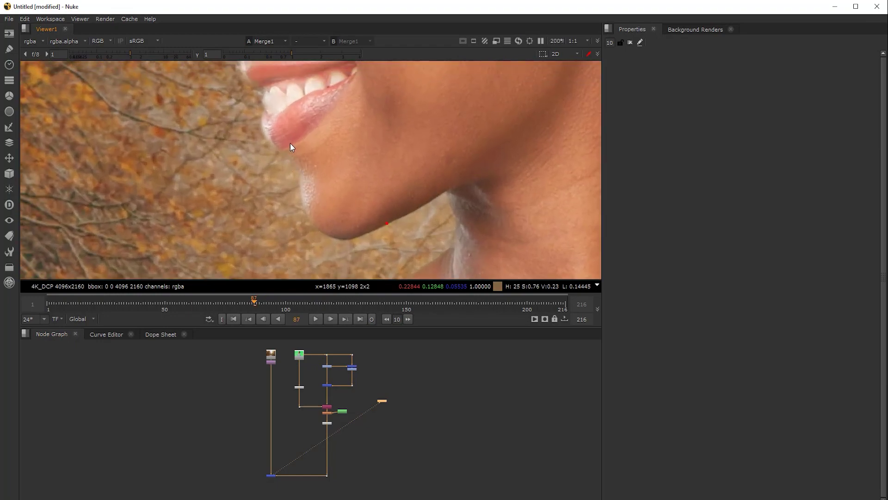
middle_drag(224, 147, 247, 163)
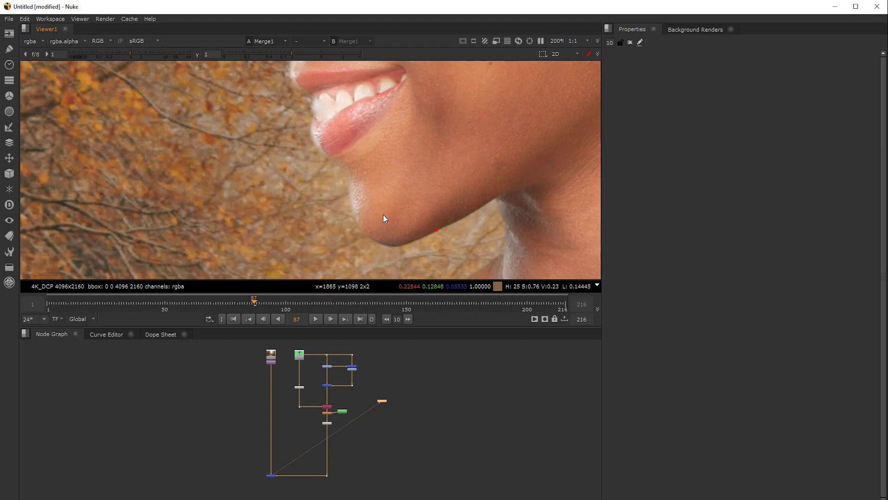
Add a Reformat node and insert it in the foreground branch between Premult1 and the dot leading to Merge1.
middle_drag(324, 432, 398, 386)
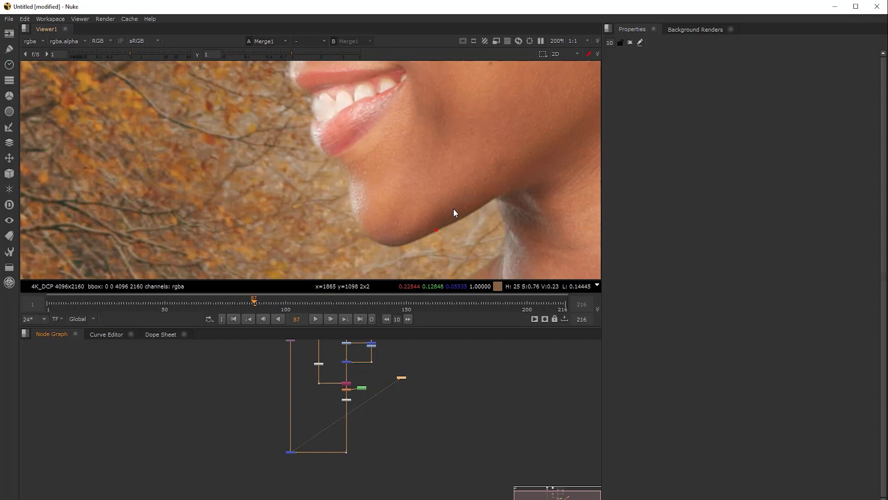
click(289, 452)
scroll(347, 415, up, 3)
scroll(333, 432, up, 2)
click(325, 420)
key(Tab)
text(refo)
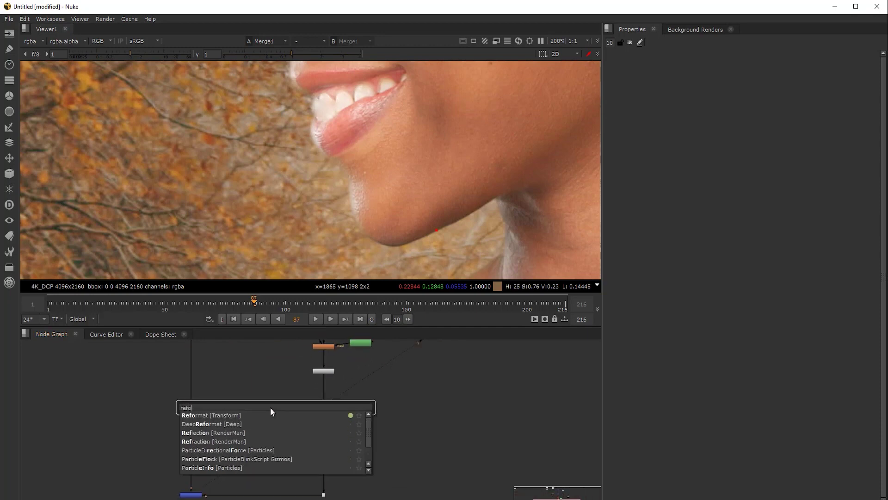
click(225, 416)
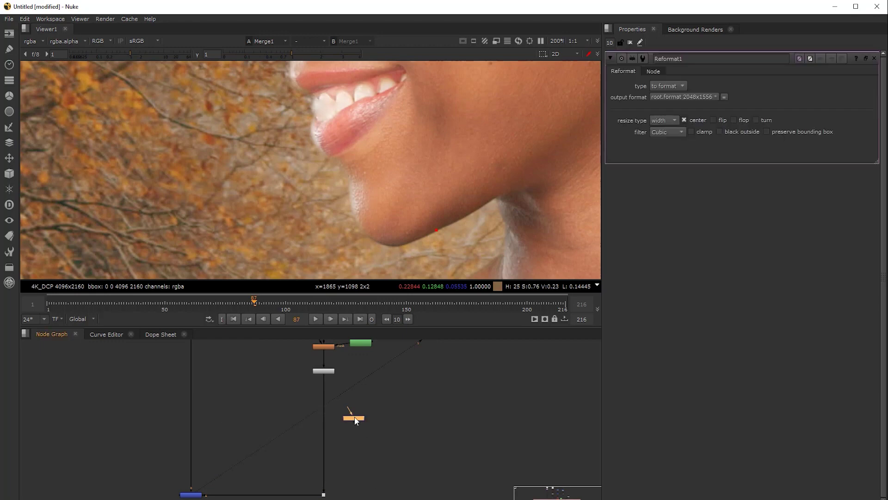
drag(343, 425, 325, 420)
Compare the keyed foreground at Premult1 with the Merge1 composite in the viewer.
click(329, 371)
key(1)
scroll(376, 204, down, 6)
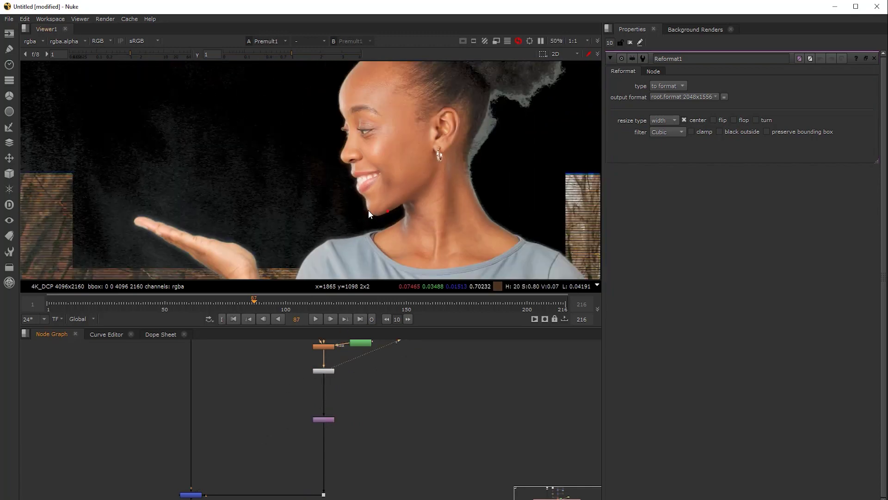
scroll(329, 194, down, 2)
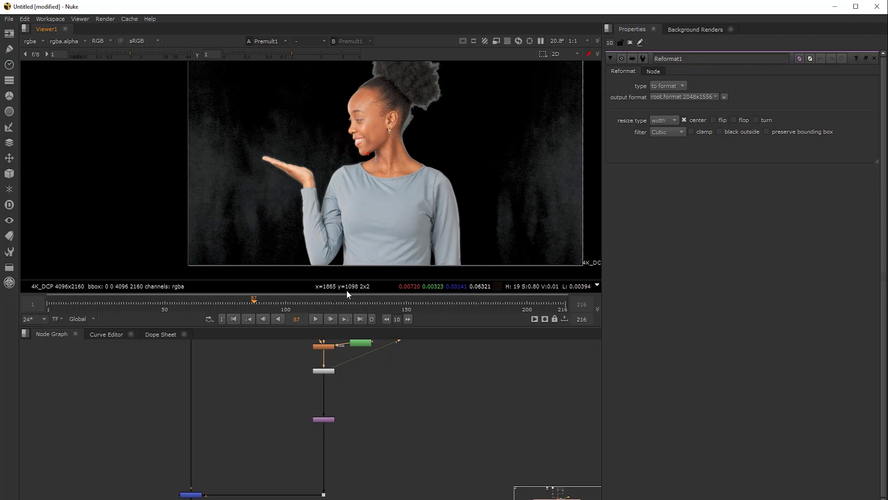
middle_drag(242, 446, 250, 417)
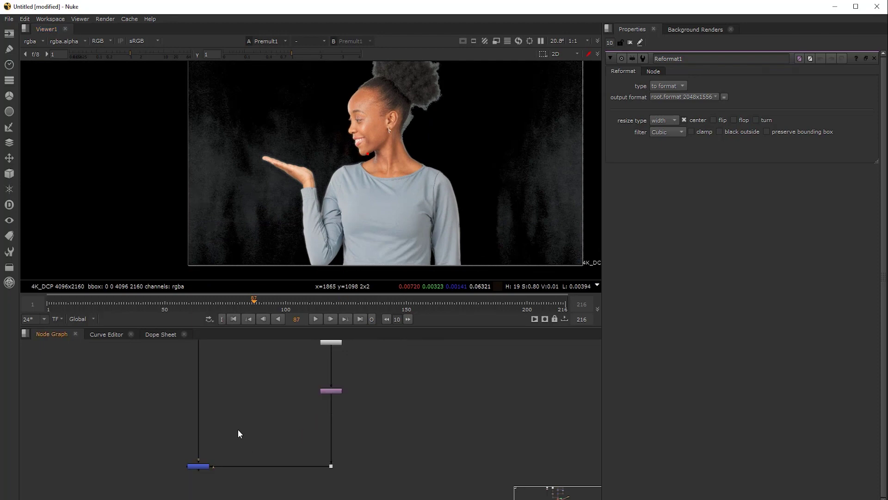
drag(224, 433, 177, 478)
key(1)
click(284, 373)
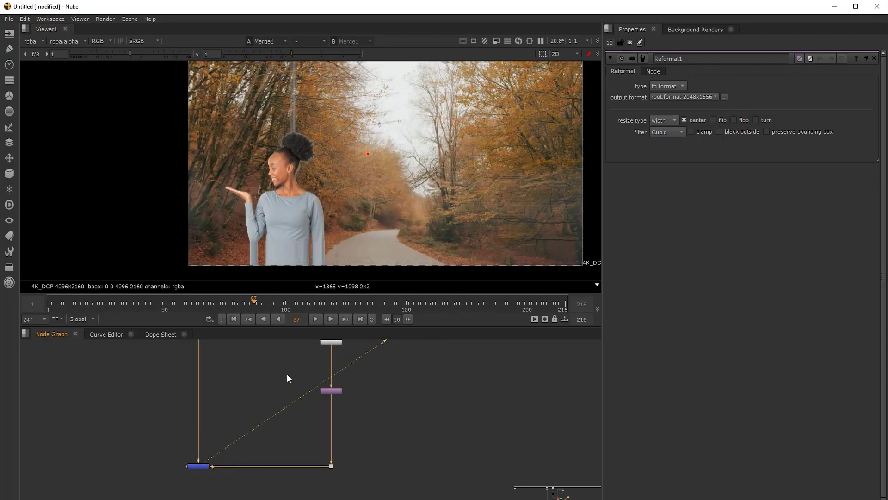
Return the viewer to Premult1 and check the full frame and format of the keyed foreground.
scroll(320, 382, up, 1)
middle_drag(344, 393, 310, 425)
click(303, 367)
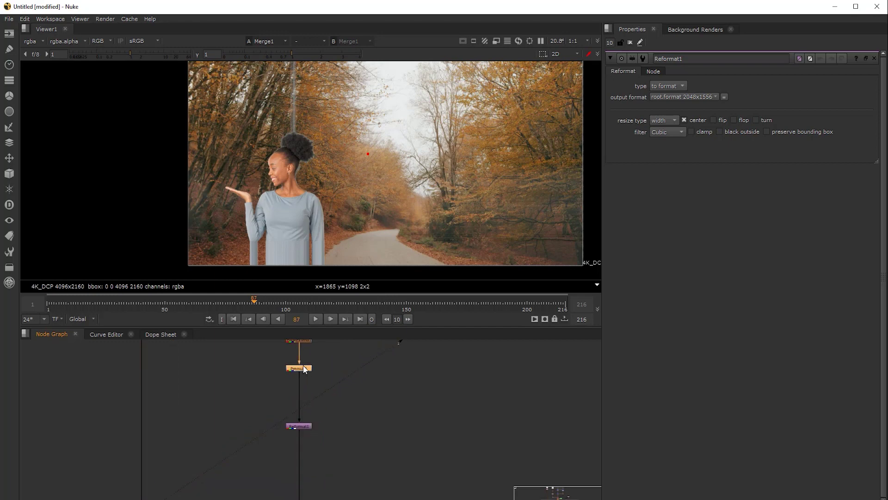
key(1)
scroll(401, 162, down, 3)
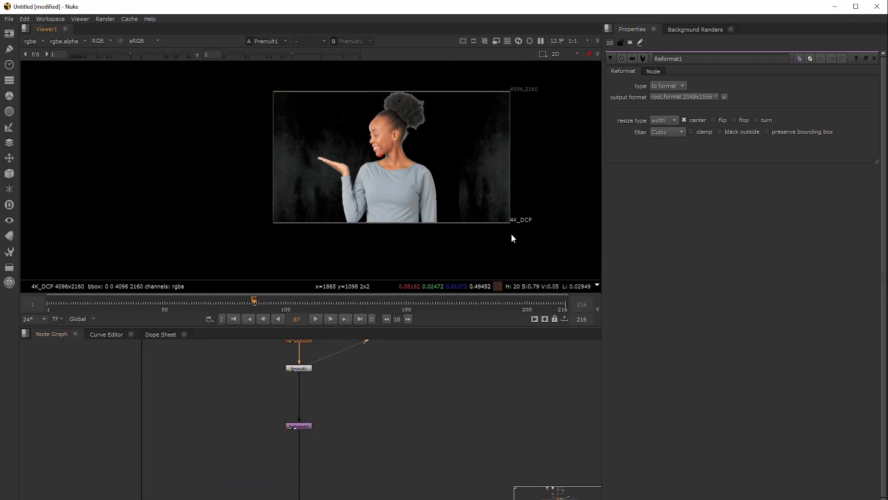
Set Reformat1's output format to HD_1080 1920x1080 and view its output.
click(309, 412)
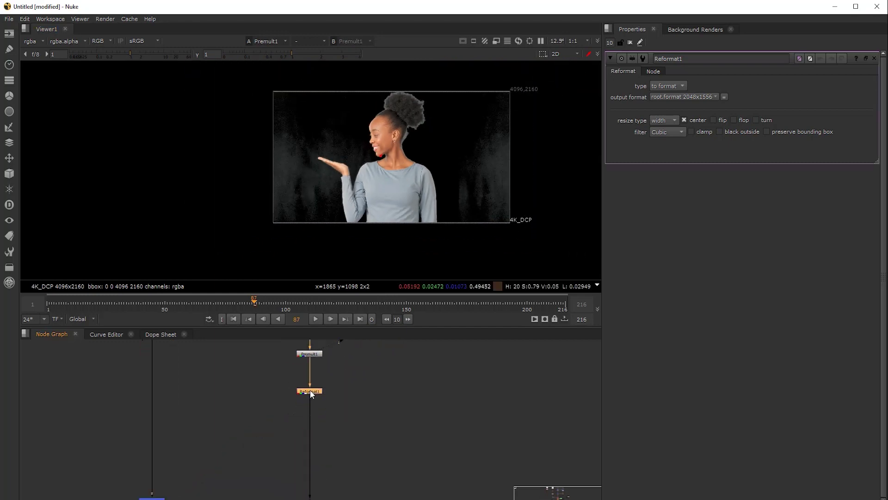
click(691, 98)
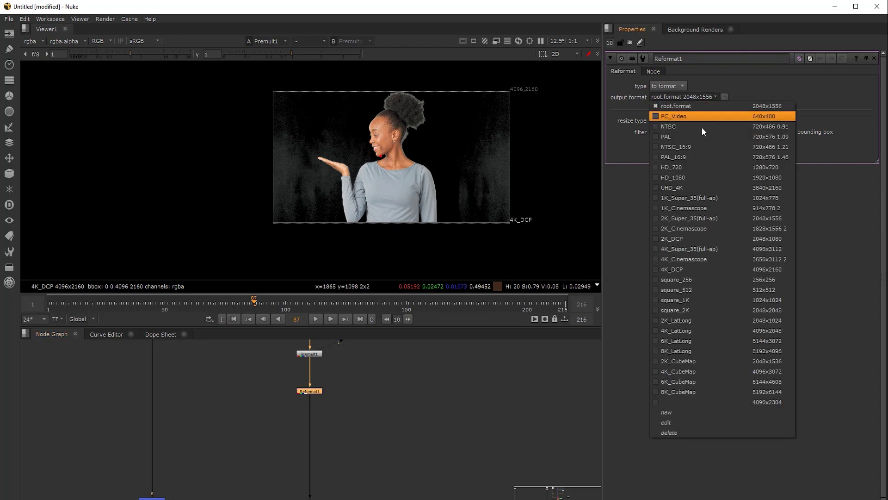
click(684, 185)
key(1)
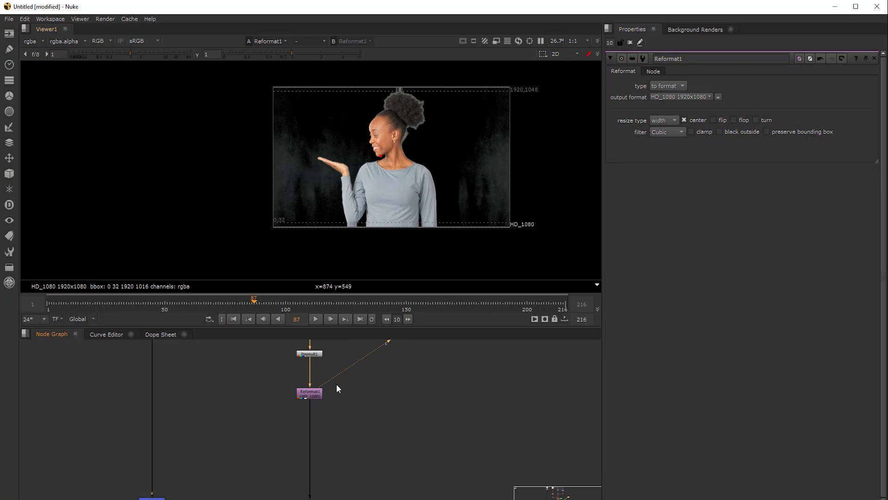
Duplicate the HD_1080 Reformat node, place the copy directly below it and set the copy's output format to 4K_DCP 4096x2160.
click(311, 395)
key(alt+c)
drag(312, 392, 308, 428)
double_click(308, 428)
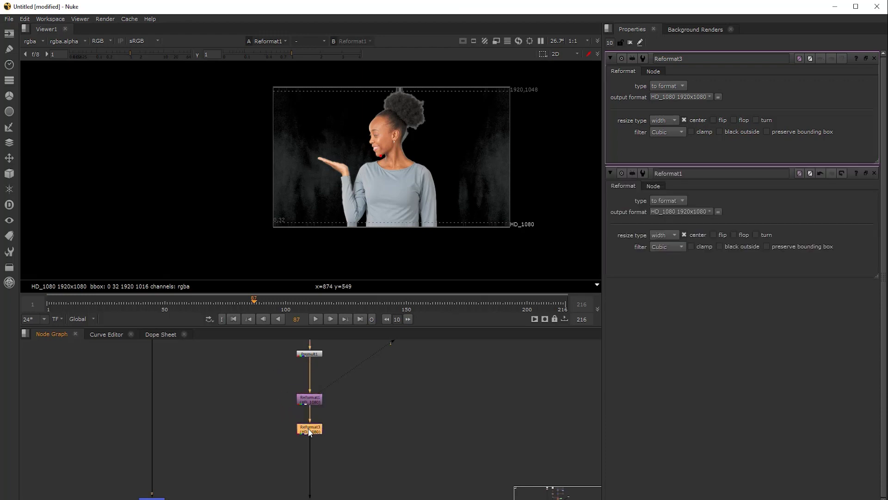
click(670, 96)
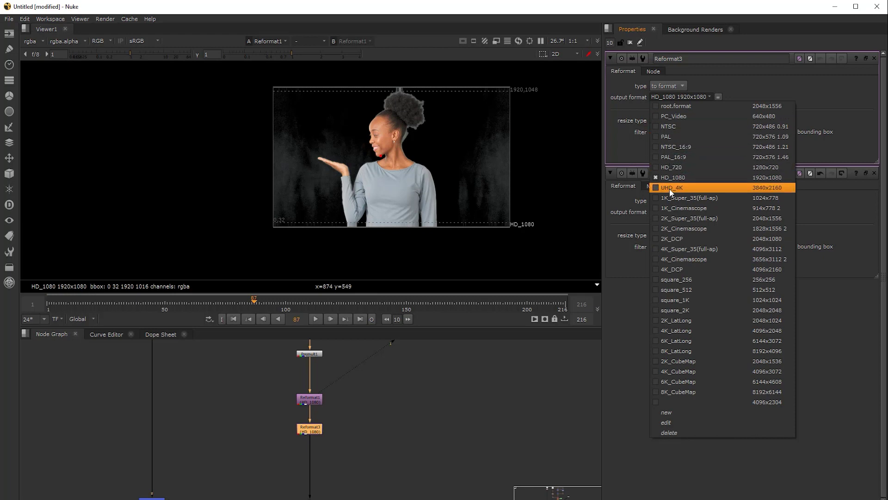
click(661, 270)
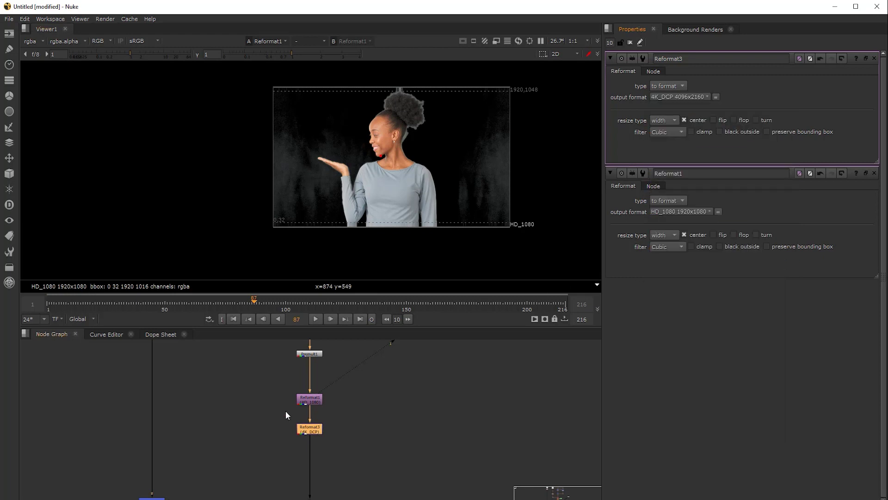
Compare the Premult1 output with the output of the 4K_DCP Reformat node in the viewer.
click(309, 355)
key(1)
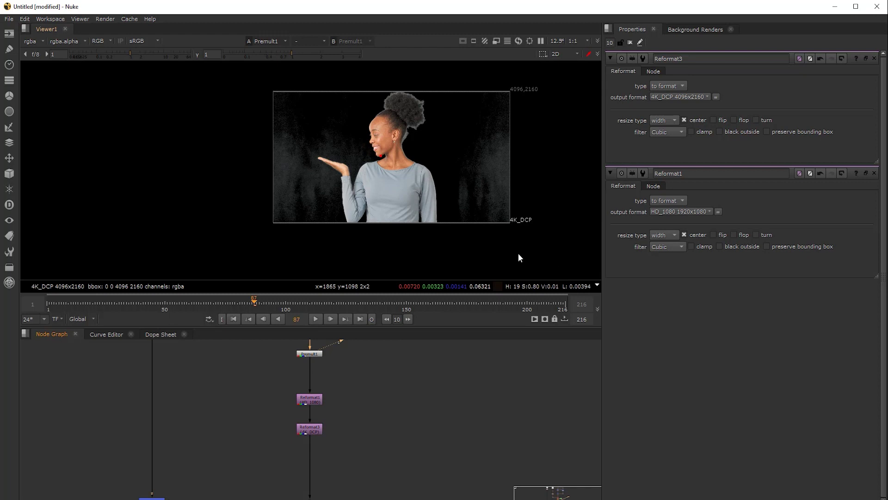
click(317, 429)
key(1)
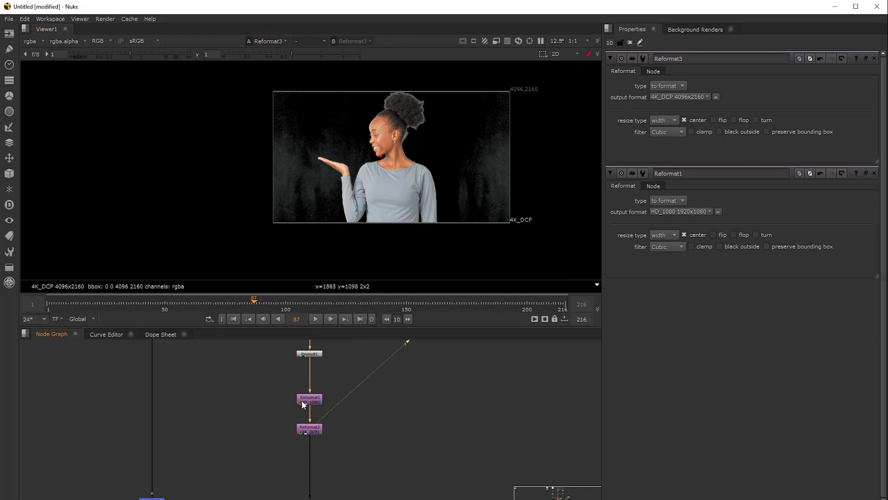
Switch the viewer back to Premult1's output and examine the keyed woman up close.
click(314, 353)
key(2)
click(316, 429)
click(309, 354)
key(1)
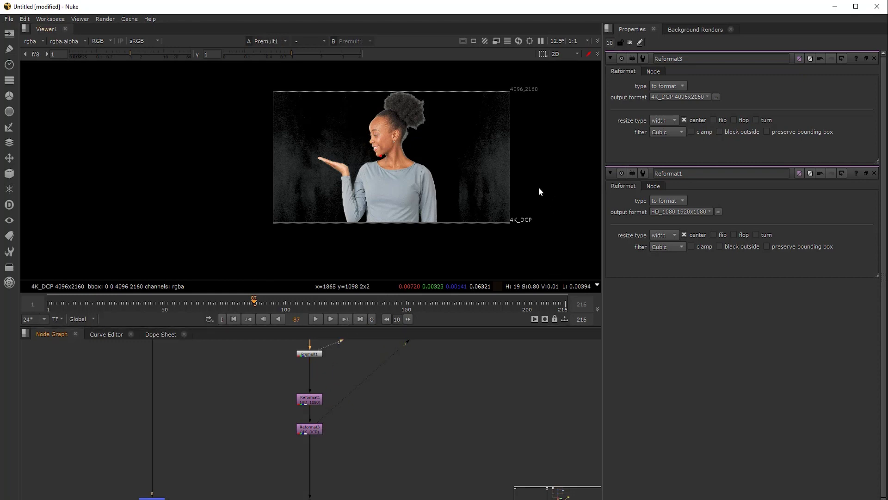
middle_drag(293, 420, 307, 391)
scroll(357, 186, up, 8)
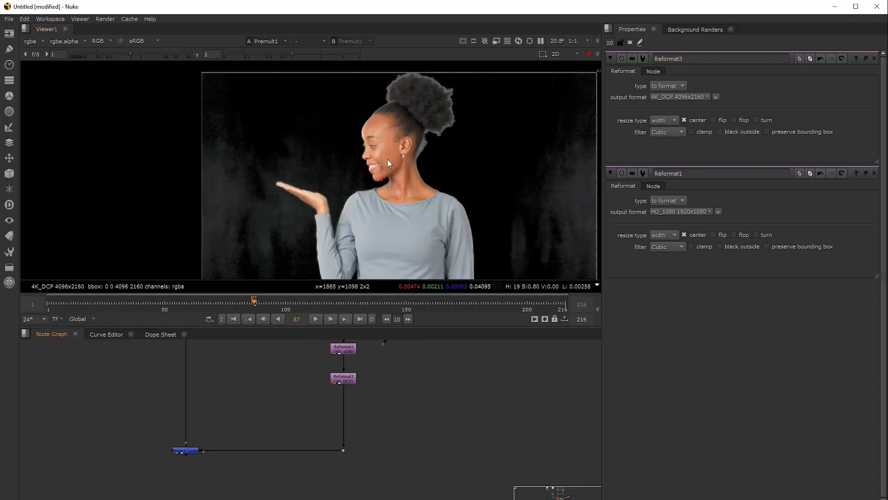
View Merge1's output and inspect the woman's face against the autumn background.
click(185, 450)
key(1)
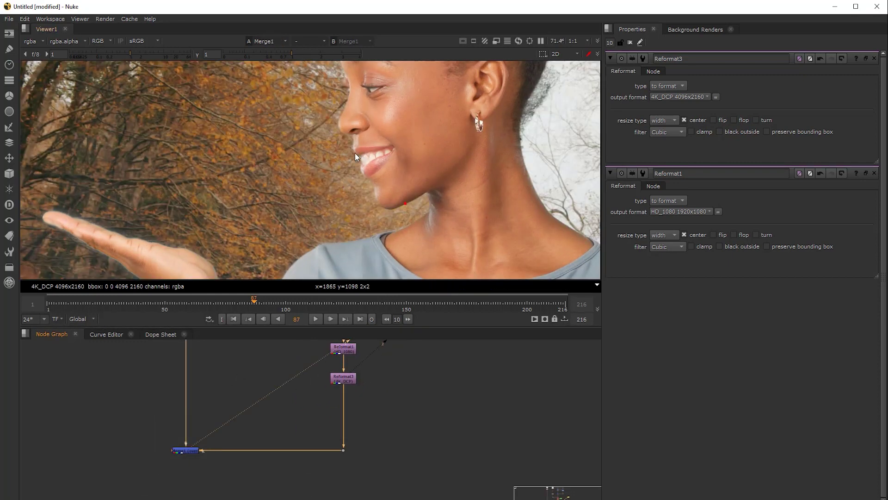
scroll(361, 149, up, 3)
click(287, 406)
middle_drag(286, 406, 279, 452)
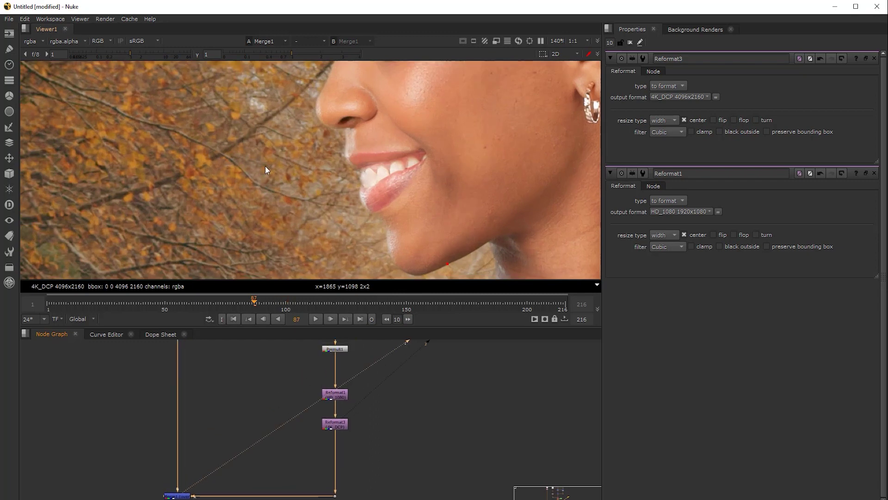
Toggle both Reformat nodes off and on together to compare the foreground's sharpness around the chin in the composite.
drag(308, 384, 352, 448)
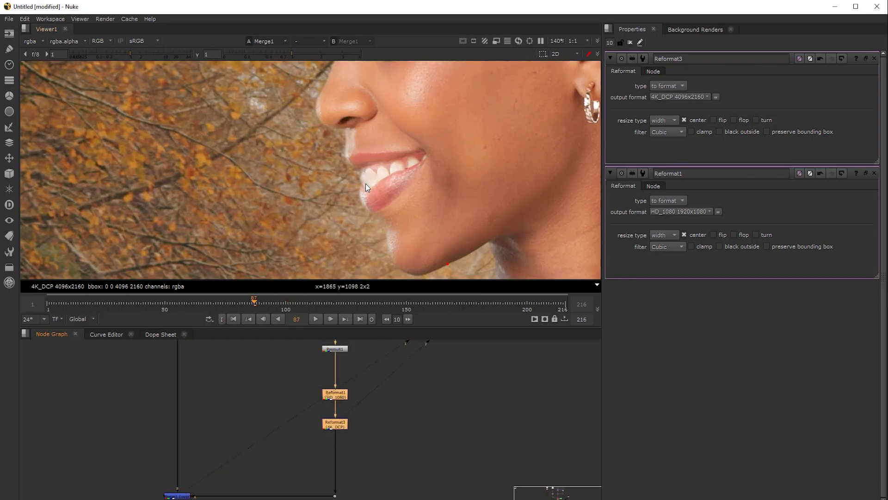
key(d)
scroll(365, 189, up, 3)
key(d)
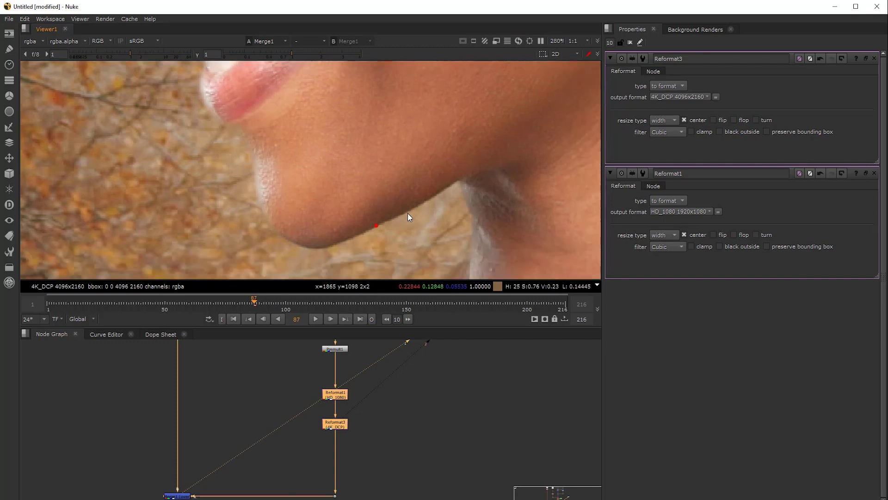
key(d)
key(d)
key(d)
key(d)
Move the 4K_DCP Reformat node down and insert a Blur node between the two Reformat nodes.
click(341, 425)
drag(340, 425, 342, 439)
click(322, 417)
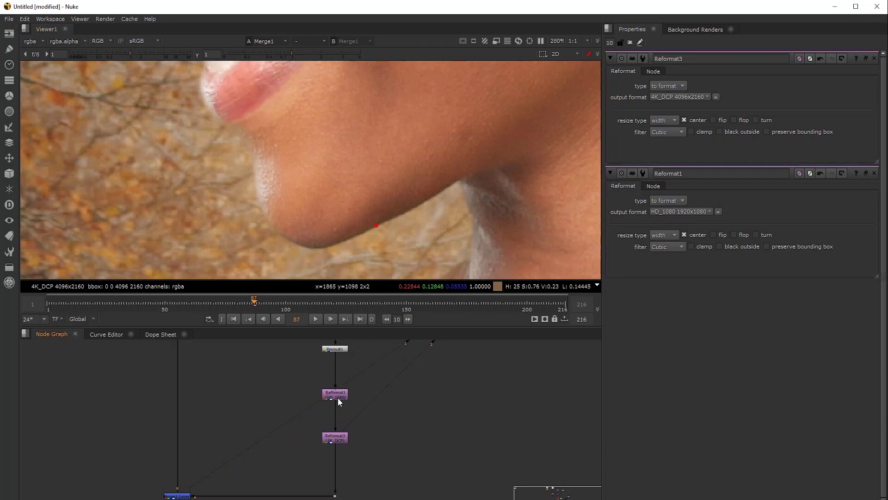
key(b)
drag(321, 421, 338, 414)
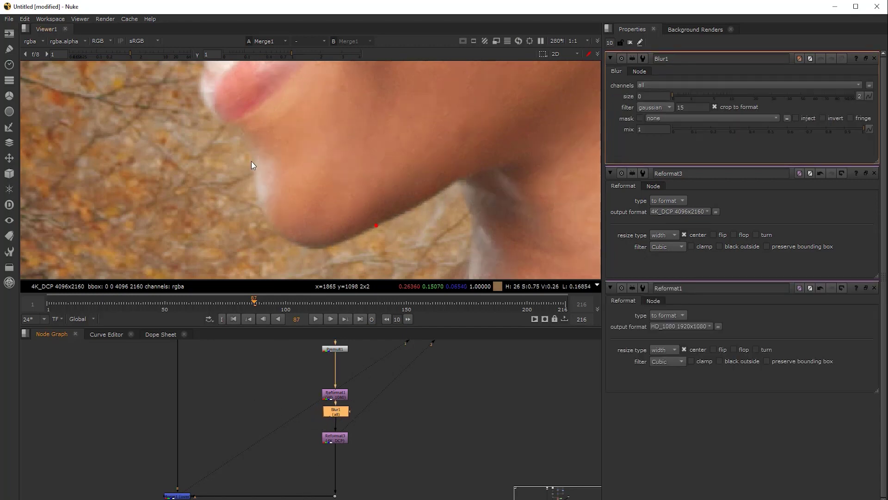
scroll(367, 231, down, 1)
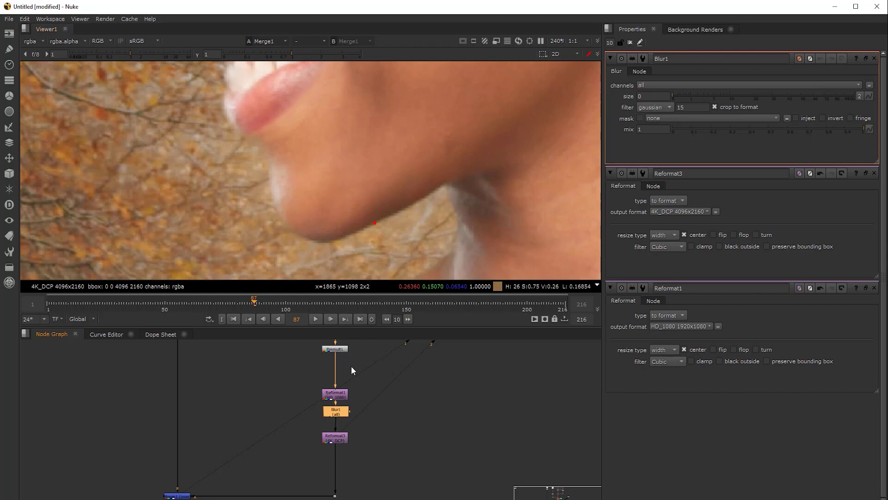
Close the open node properties, reopen those of the 4K_DCP Reformat and set its filter to Impulse.
click(874, 58)
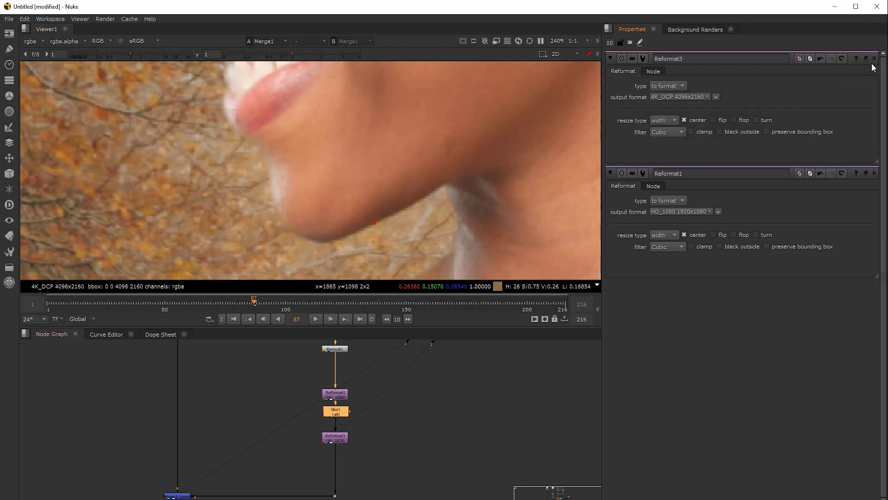
click(873, 58)
click(874, 58)
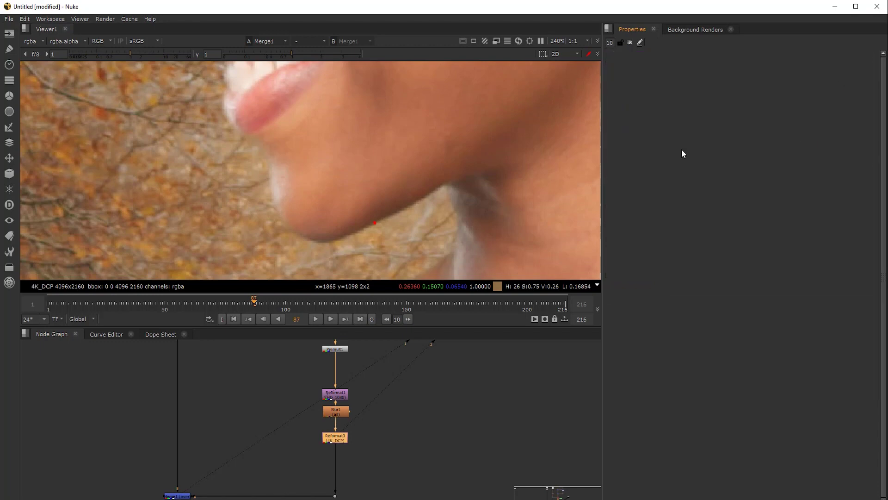
double_click(335, 438)
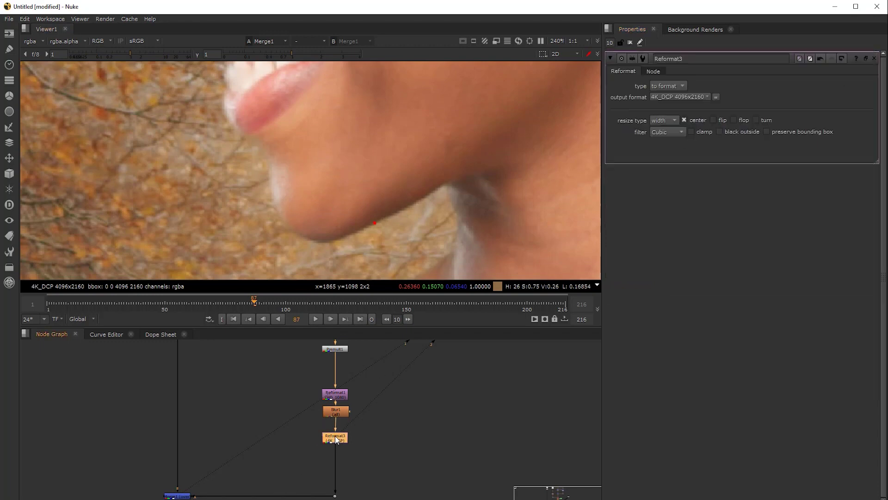
click(662, 131)
click(662, 125)
scroll(309, 177, down, 2)
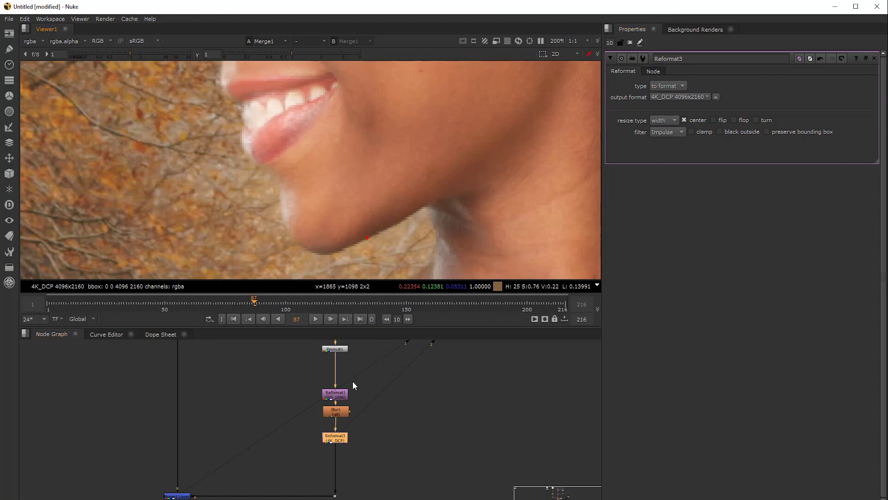
Sample pixels in the leafy background and compare its detail with the woman's chin edge.
click(328, 412)
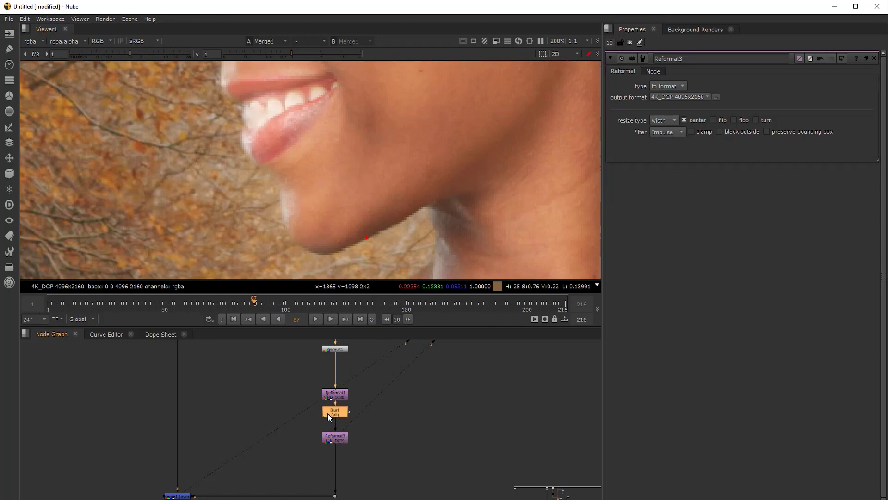
scroll(151, 194, up, 2)
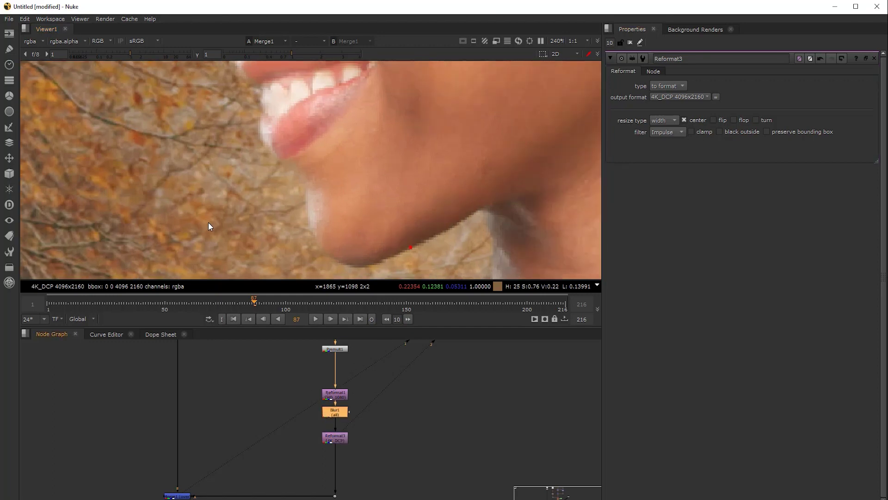
ctrl+shift+drag(224, 216, 237, 233)
scroll(227, 231, up, 3)
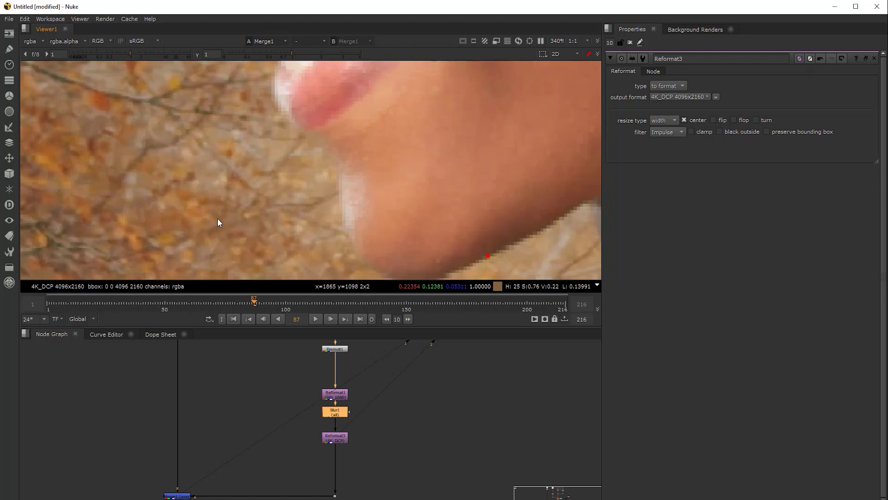
ctrl+shift+drag(220, 209, 260, 240)
ctrl+click(284, 241)
scroll(429, 227, down, 3)
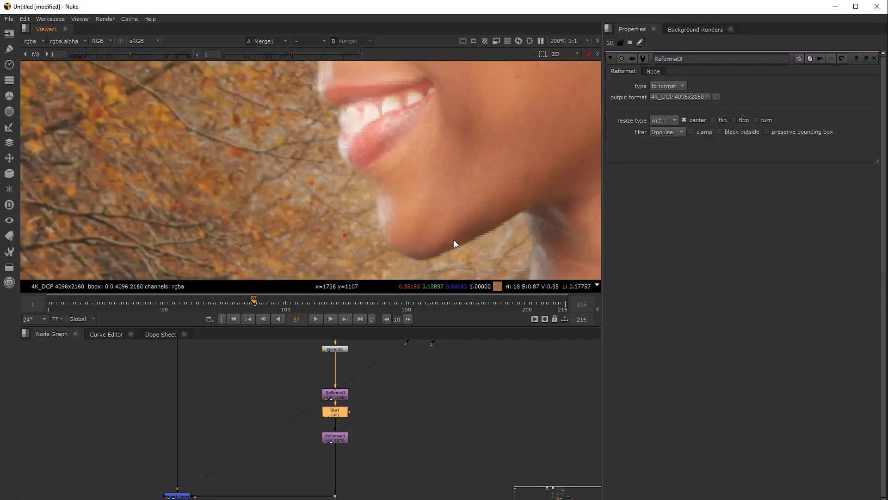
Search the node list for "blocky" and close the search.
middle_drag(319, 400, 258, 381)
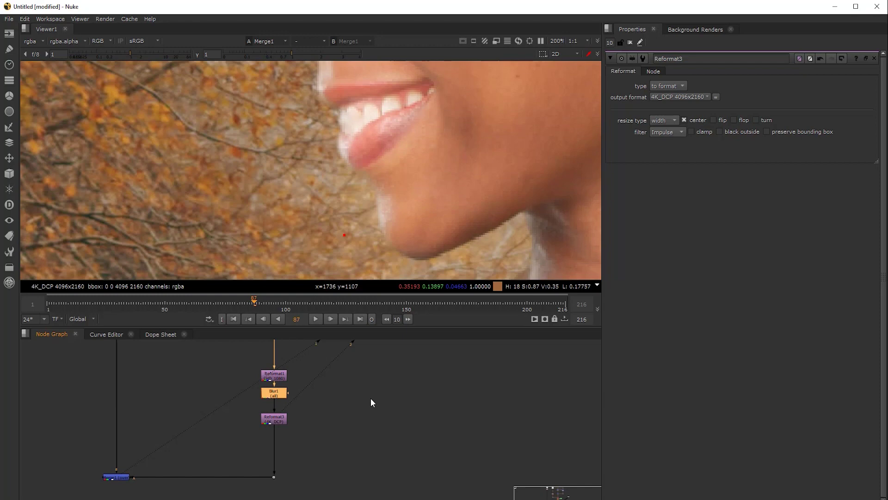
key(Tab)
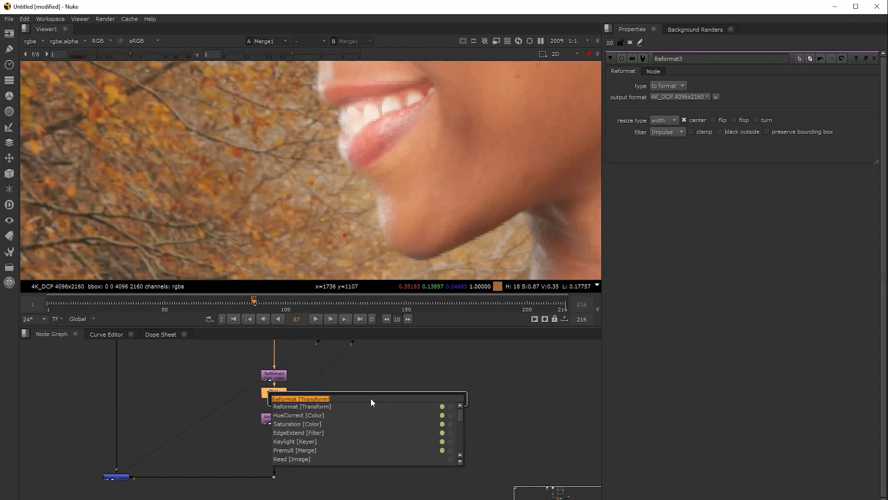
text(blcok)
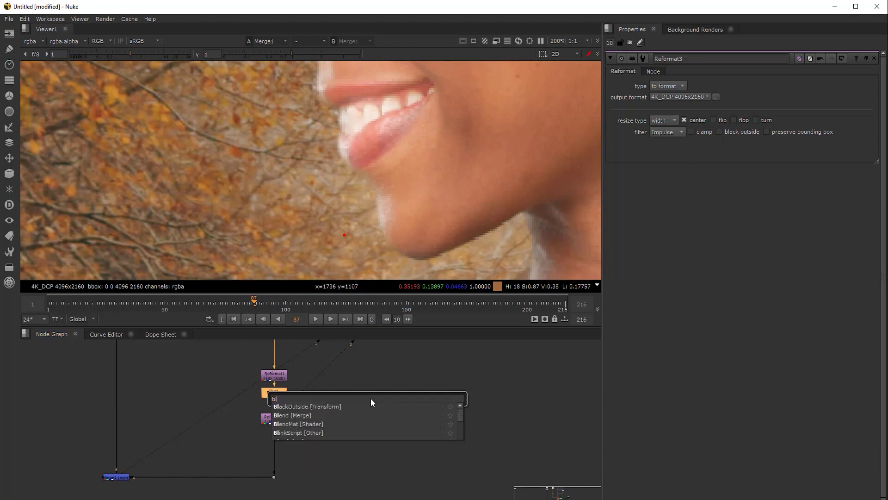
key(BackSpace)
key(BackSpace)
key(BackSpace)
text(ock)
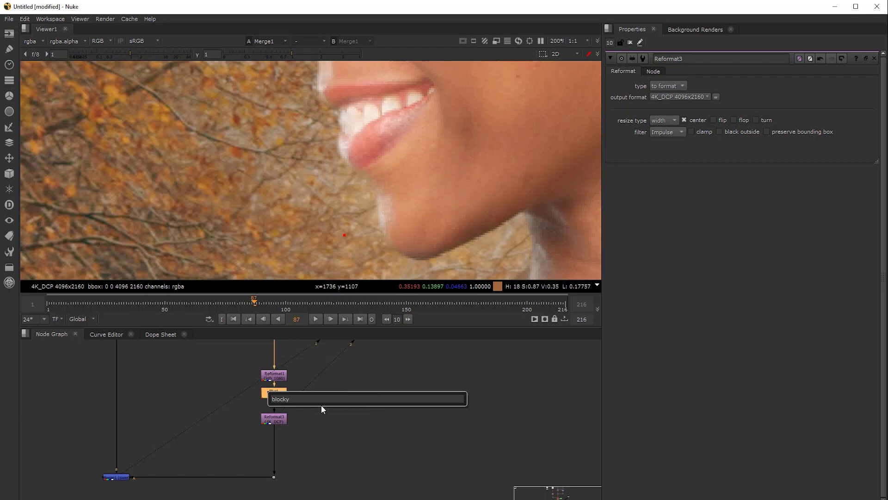
text(y)
click(352, 414)
Create an unconnected Blocky node by running the TCL command Blocky.
key(x)
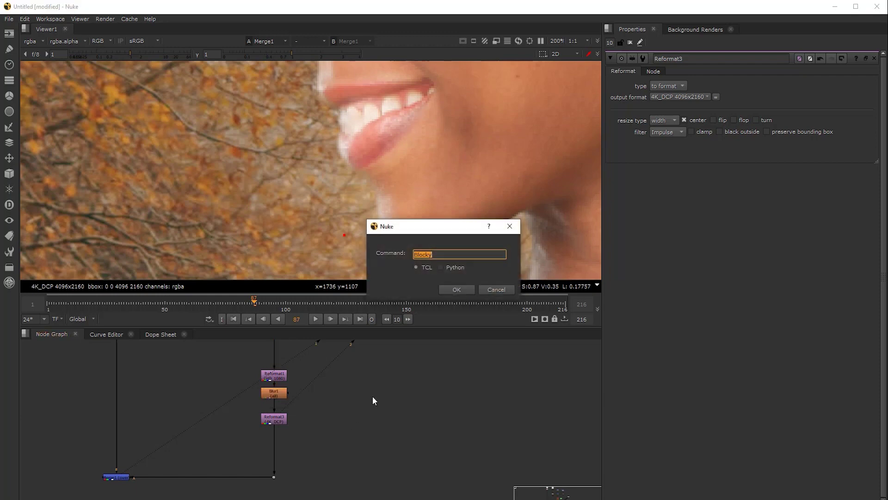
click(499, 289)
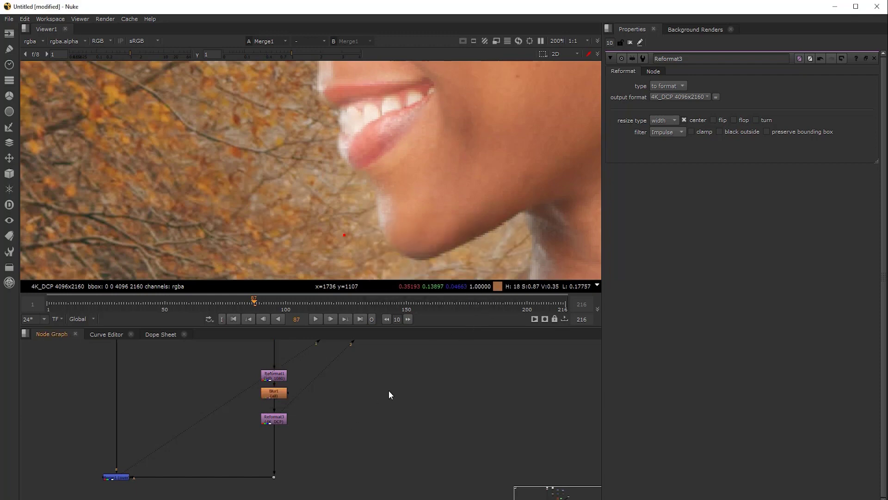
key(x)
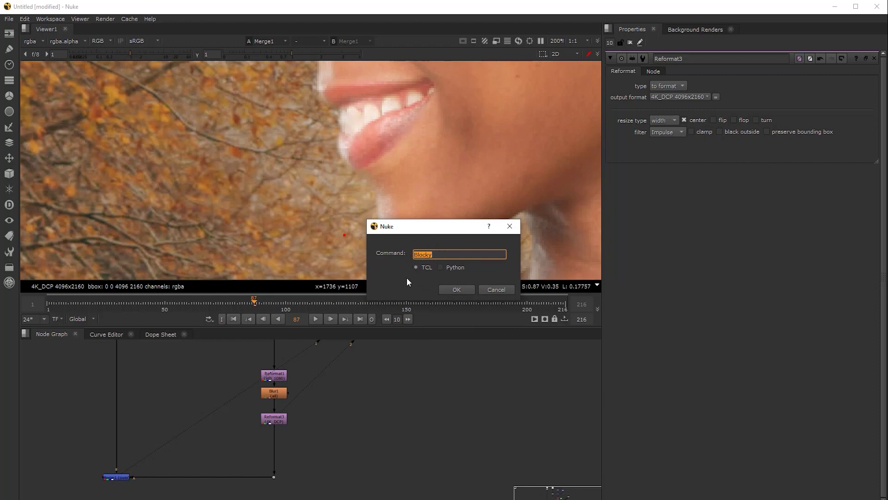
click(456, 290)
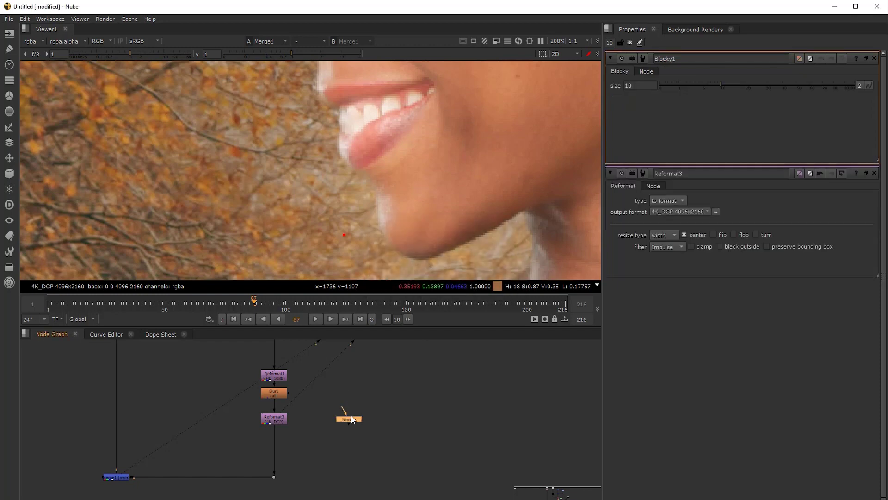
Connect the Blocky node to Premult1, view its output and set its size to 7.8.
drag(358, 415, 358, 405)
middle_drag(364, 395, 350, 429)
drag(336, 423, 270, 365)
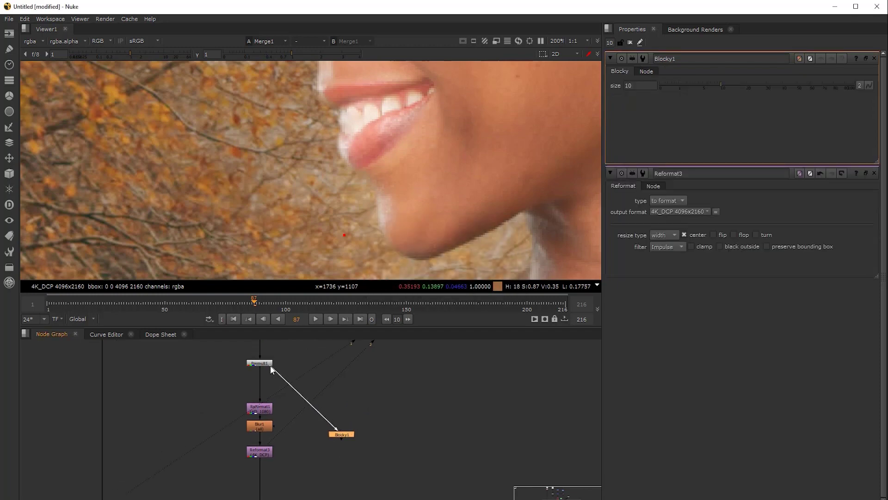
key(1)
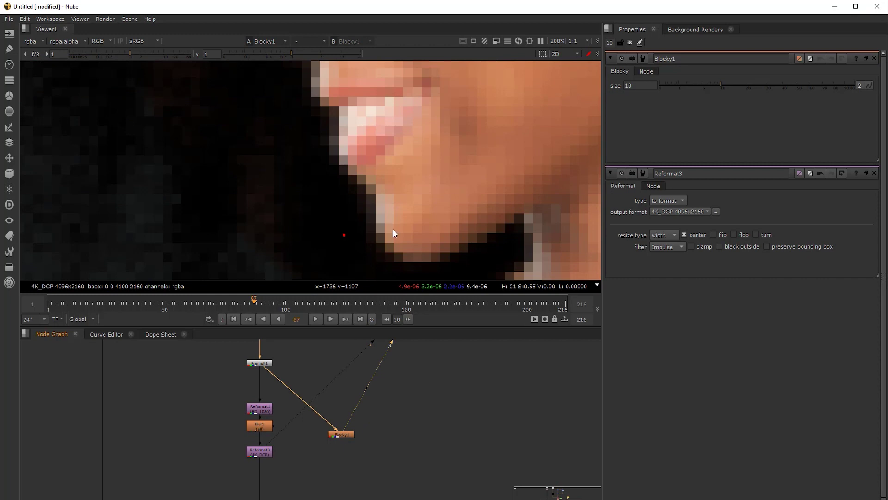
scroll(397, 157, down, 3)
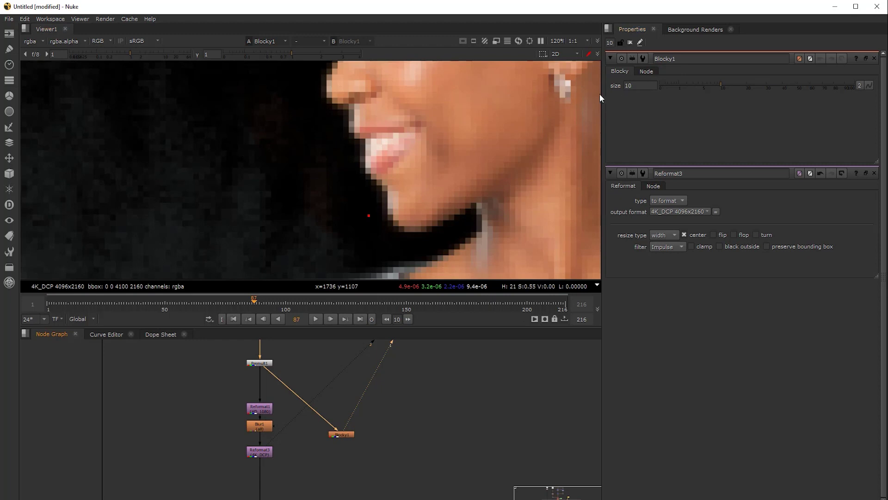
mouse_move(720, 83)
mouse_down()
mouse_move(743, 85)
mouse_move(701, 82)
mouse_move(742, 86)
mouse_move(714, 88)
mouse_up()
Insert the Blocky node directly below the 4K_DCP Reformat and view Merge1's output.
ctrl+drag(301, 399, 348, 358)
middle_drag(340, 399, 354, 383)
middle_drag(350, 429, 356, 422)
drag(361, 370, 343, 419)
drag(353, 412, 287, 457)
click(122, 488)
key(1)
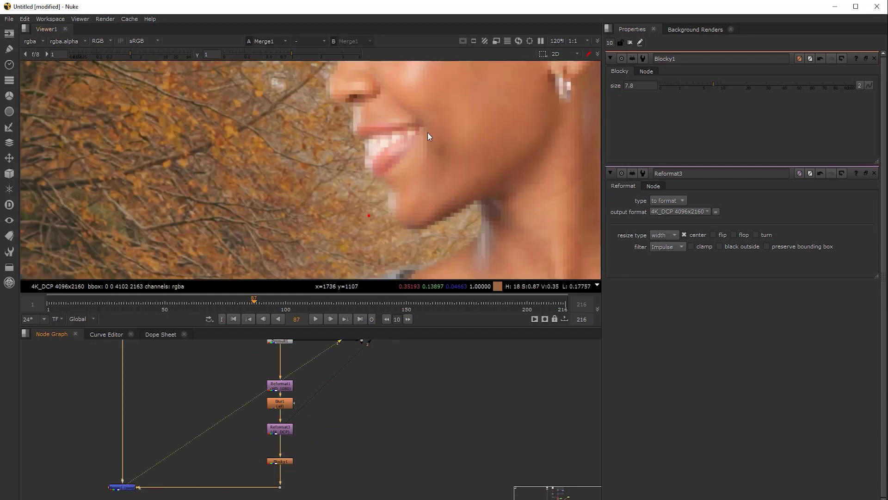
Set the Blocky node's size to 4 and inspect the mouth and chin edges in the composite.
middle_drag(413, 115, 392, 143)
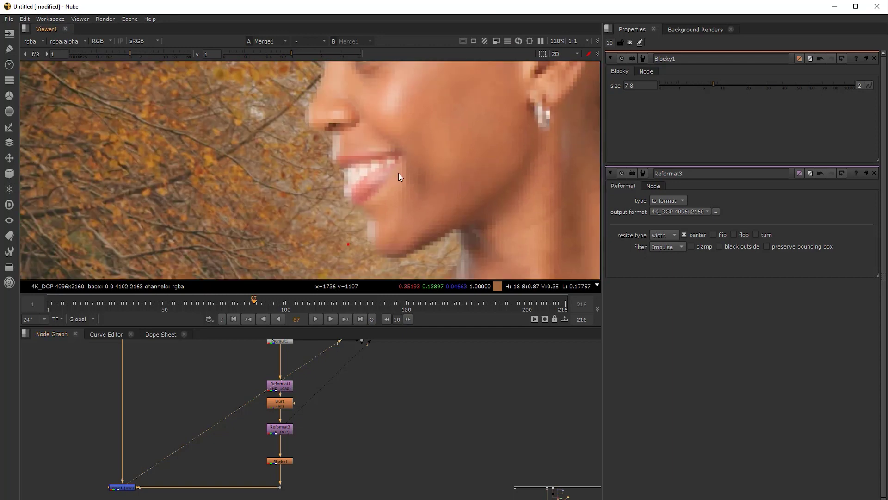
drag(724, 83, 699, 84)
scroll(346, 99, up, 3)
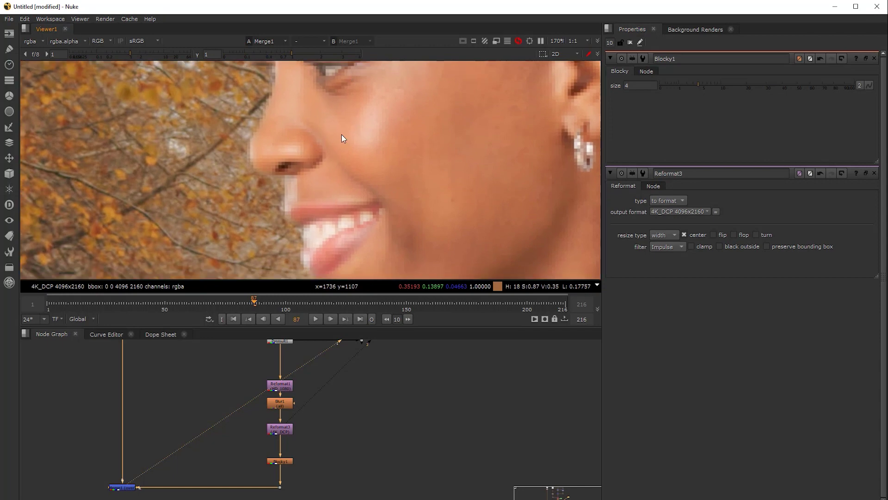
middle_drag(338, 180, 349, 76)
scroll(417, 243, up, 3)
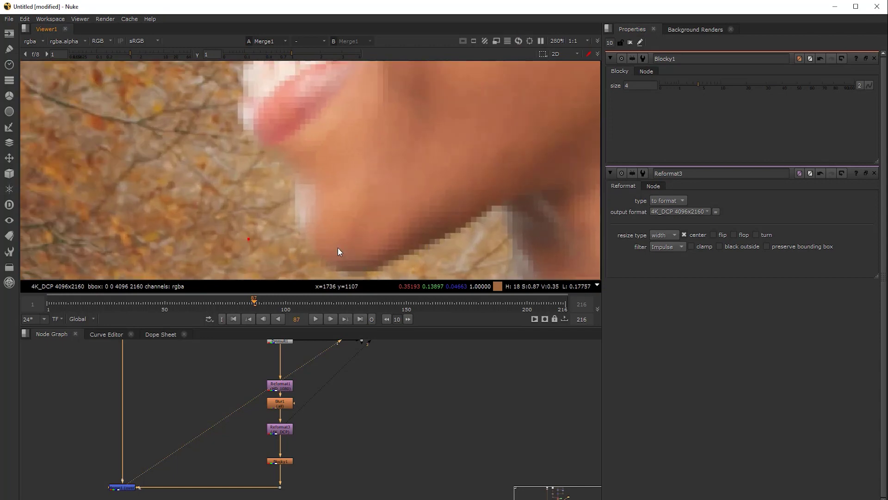
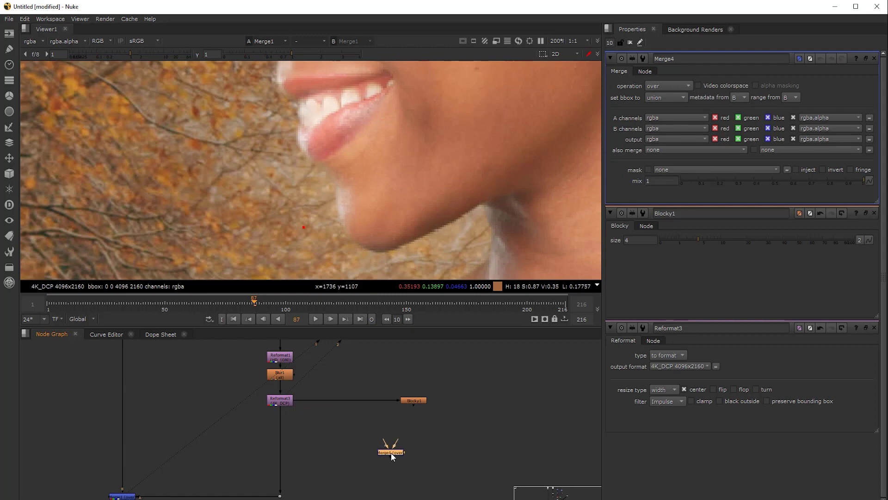
Place the new Merge node below Blocky1, fed by Blocky1 and the 4K_DCP Reformat, and view that Reformat's output.
drag(417, 404, 415, 401)
drag(398, 451, 419, 444)
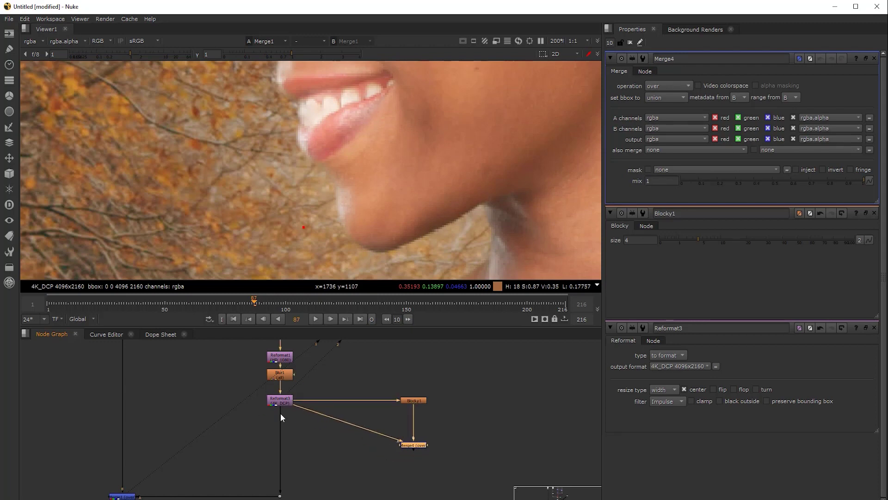
click(290, 403)
key(1)
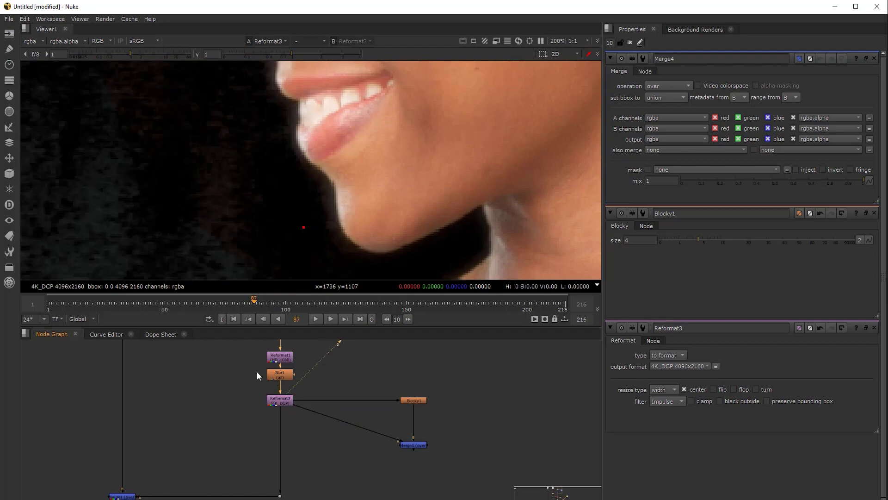
Try disabling Reformat1, Blur1 and Reformat3, feeding Blocky1 from the Dot beside Premult1 and the new Merge from Premult1.
mouse_move(315, 433)
mouse_down()
mouse_move(235, 330)
mouse_move(243, 359)
mouse_move(299, 433)
mouse_up()
mouse_move(307, 432)
mouse_down()
mouse_move(243, 357)
mouse_move(304, 437)
mouse_up()
middle_drag(334, 418, 318, 454)
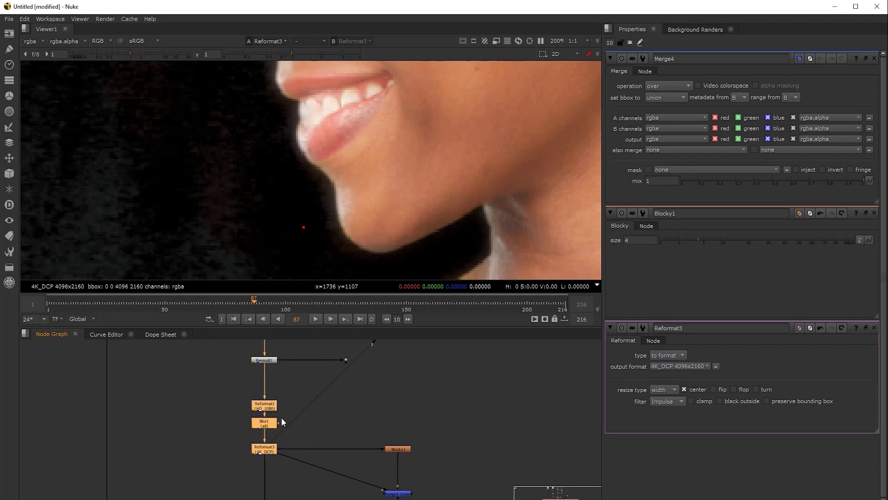
key(d)
drag(289, 447, 346, 360)
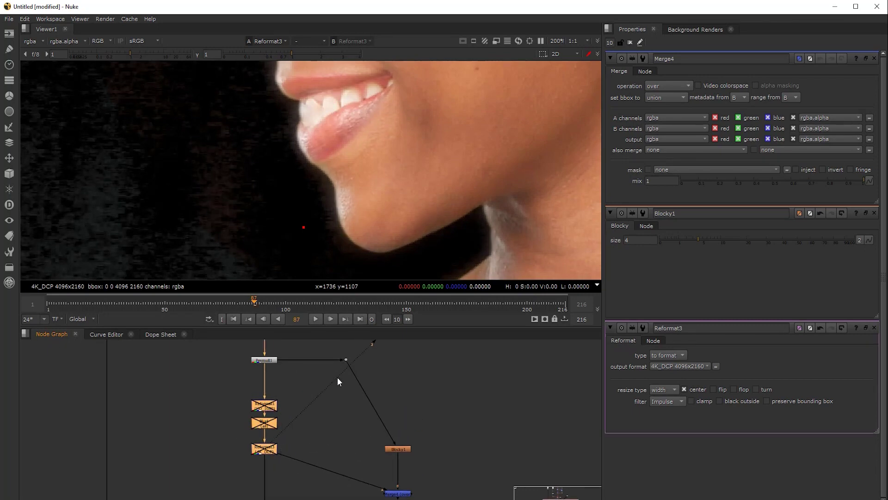
drag(283, 455, 265, 361)
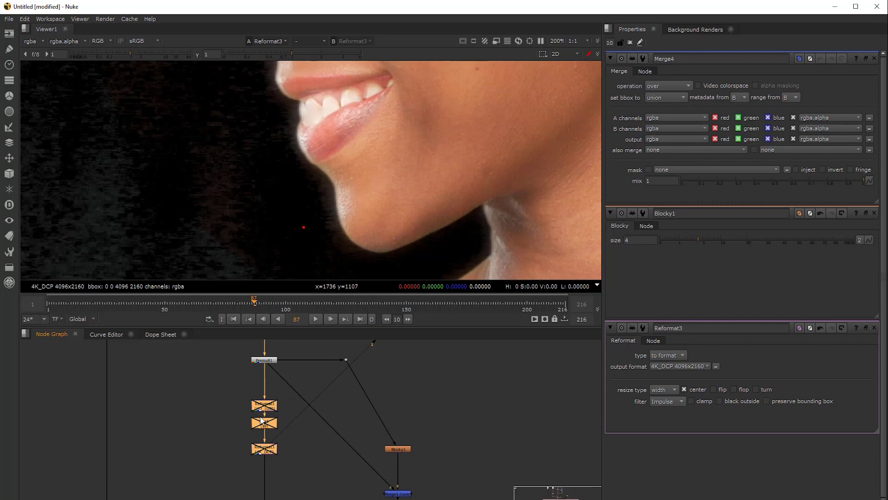
Reconnect Blocky1 and the new Merge to Reformat3, and re-enable Reformat1, Blur1 and Reformat3.
middle_drag(293, 425, 293, 414)
drag(289, 367, 280, 434)
drag(353, 355, 270, 435)
drag(241, 367, 299, 453)
key(d)
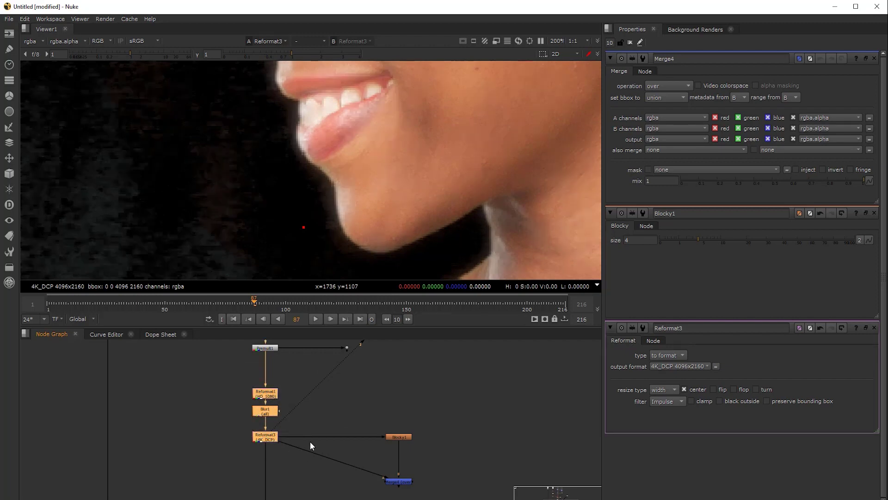
Set the operation of the Merge below Blocky1 to divide.
middle_drag(312, 446, 302, 427)
click(392, 463)
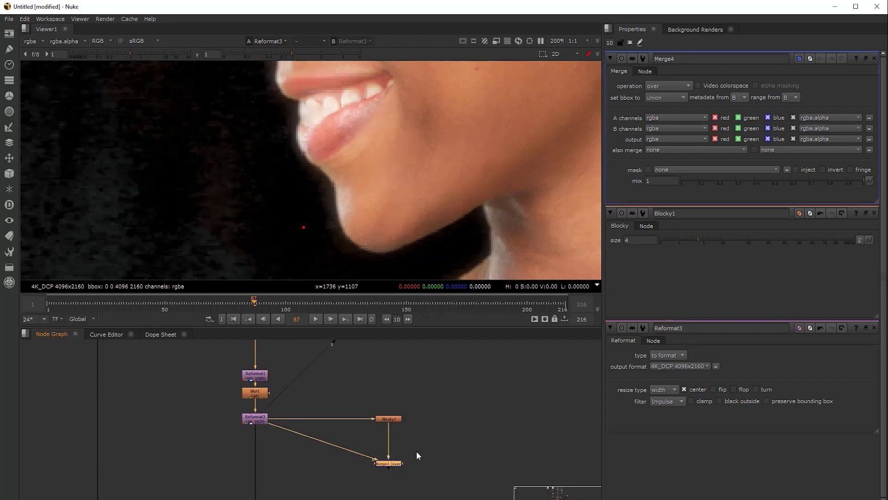
click(668, 86)
click(668, 90)
middle_drag(361, 467, 324, 448)
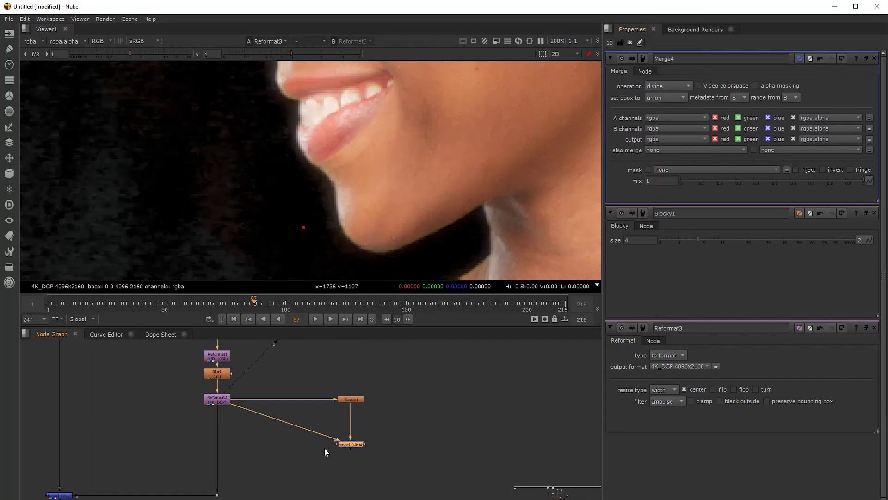
View the outputs of Blocky1, Reformat3 and the divide Merge in turn, and examine the divide result around the face.
scroll(350, 397, up, 2)
click(351, 395)
key(1)
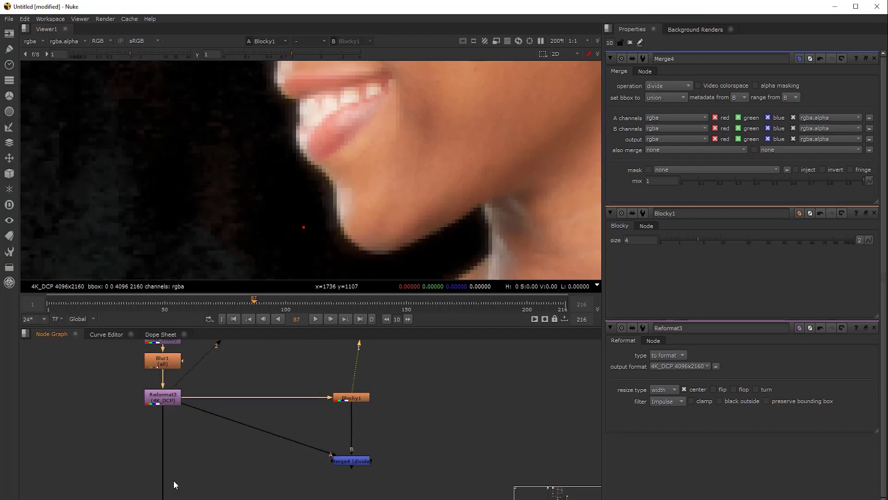
click(163, 399)
key(1)
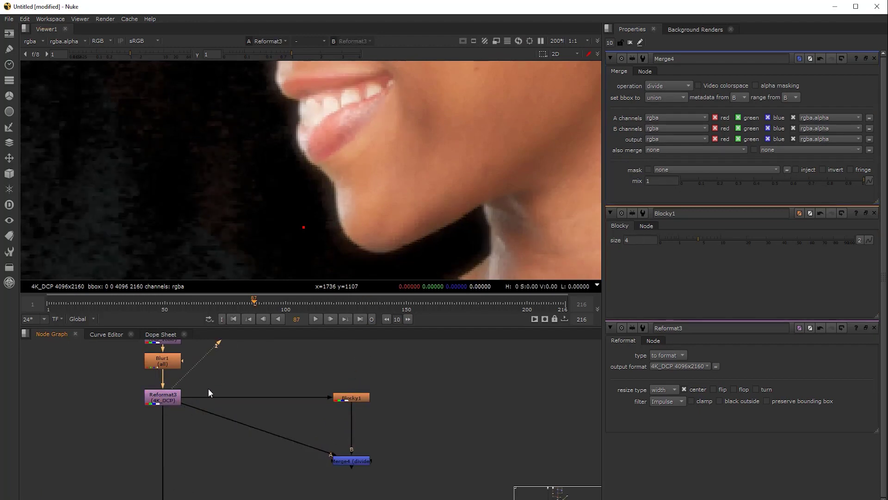
click(355, 461)
key(1)
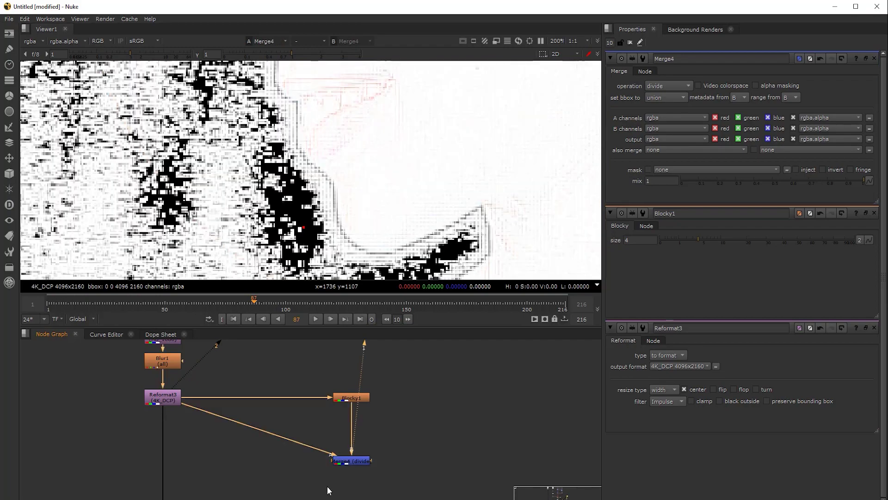
scroll(387, 198, down, 2)
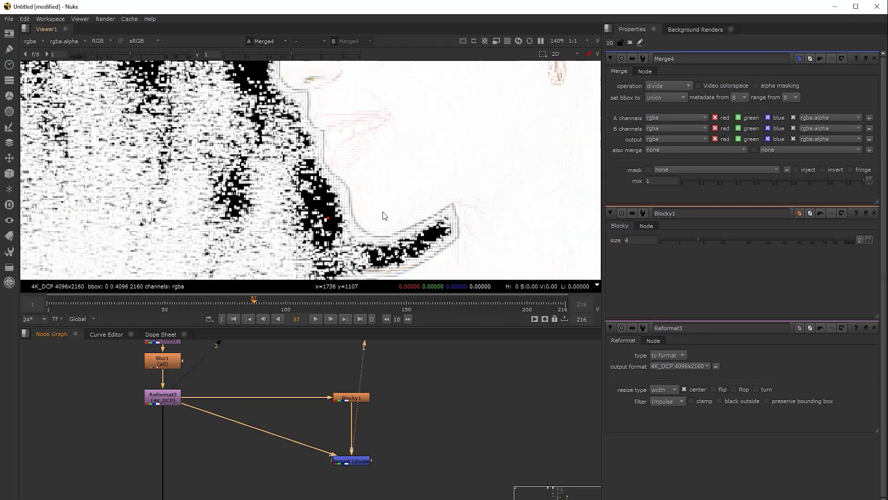
middle_drag(366, 278, 407, 245)
scroll(408, 189, down, 3)
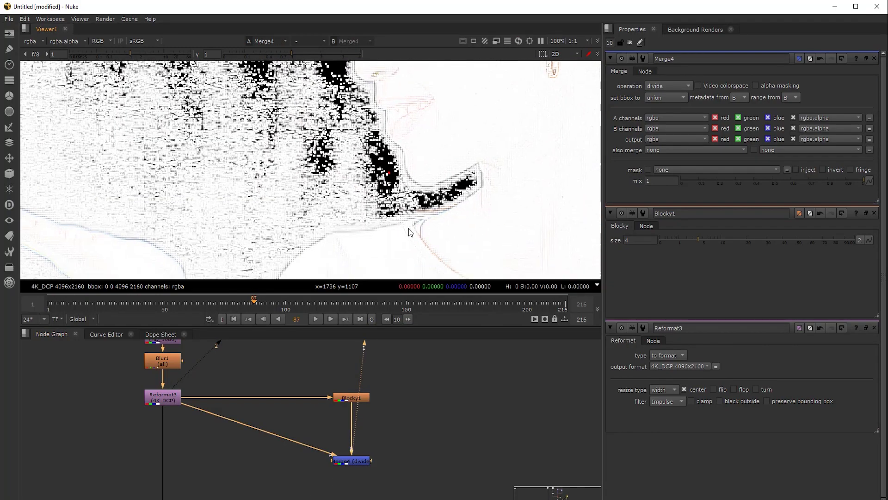
scroll(385, 128, up, 2)
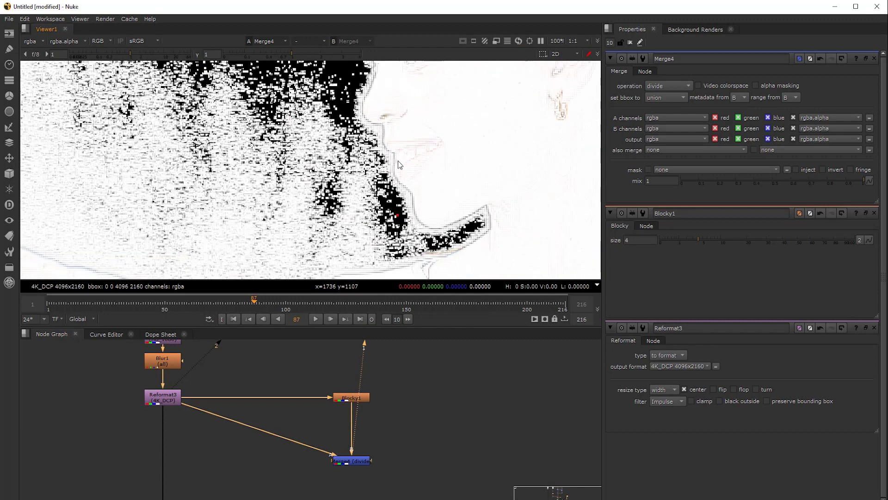
Insert a Merge below Reformat3 with the divide Merge as its A input, and set its operation to multiply.
middle_drag(310, 418, 350, 387)
click(387, 430)
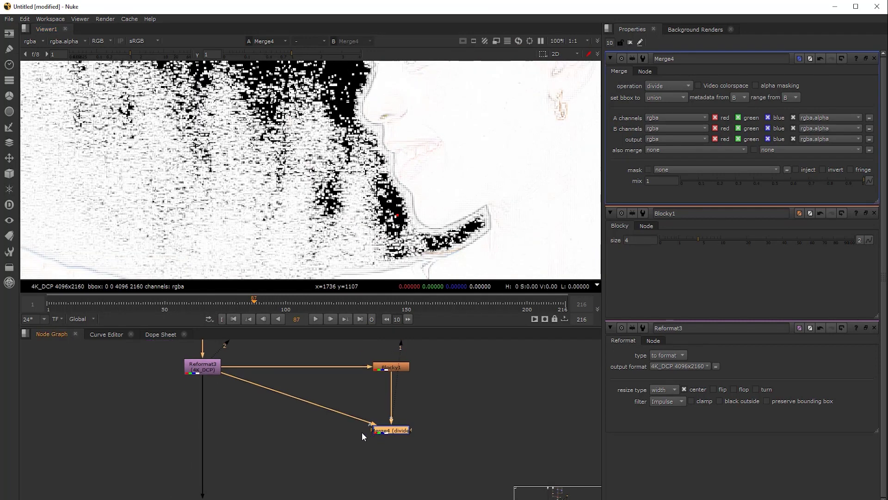
click(320, 432)
key(m)
drag(320, 432, 390, 437)
click(187, 447)
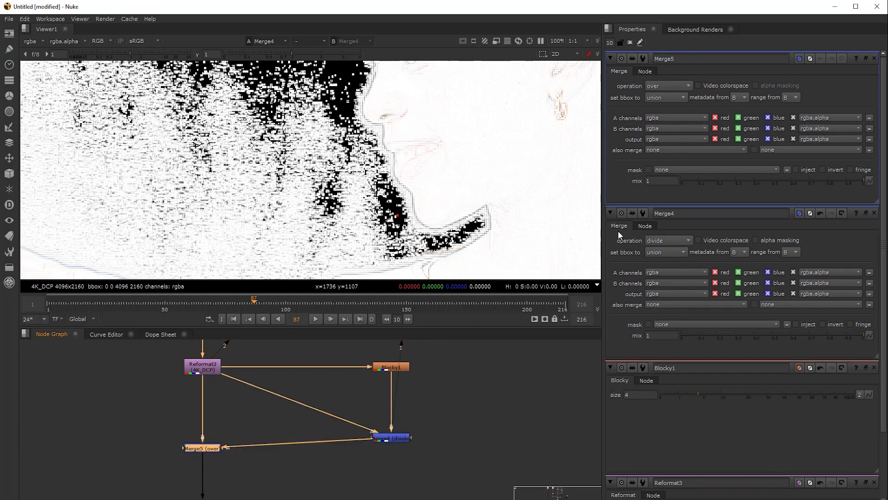
click(666, 87)
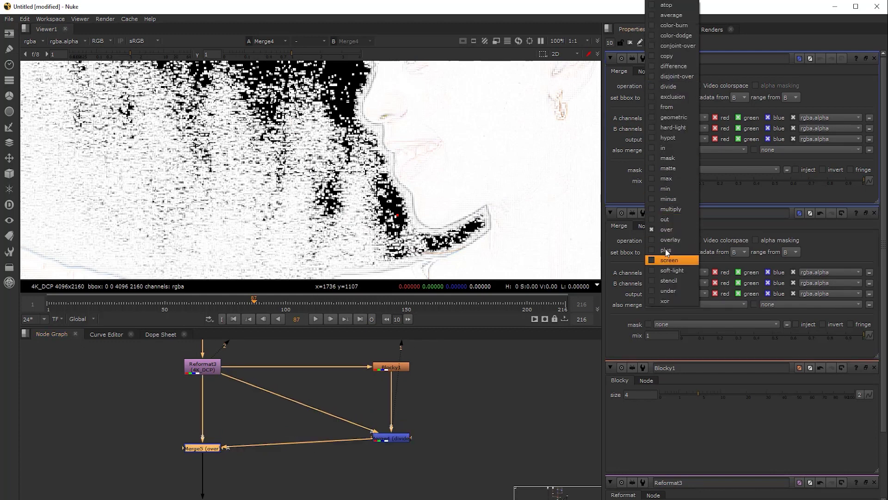
click(671, 209)
View Merge1's output and inspect the mouth and chin edges in the composite.
scroll(224, 439, down, 3)
middle_drag(264, 428, 365, 388)
click(180, 436)
key(1)
scroll(439, 212, up, 3)
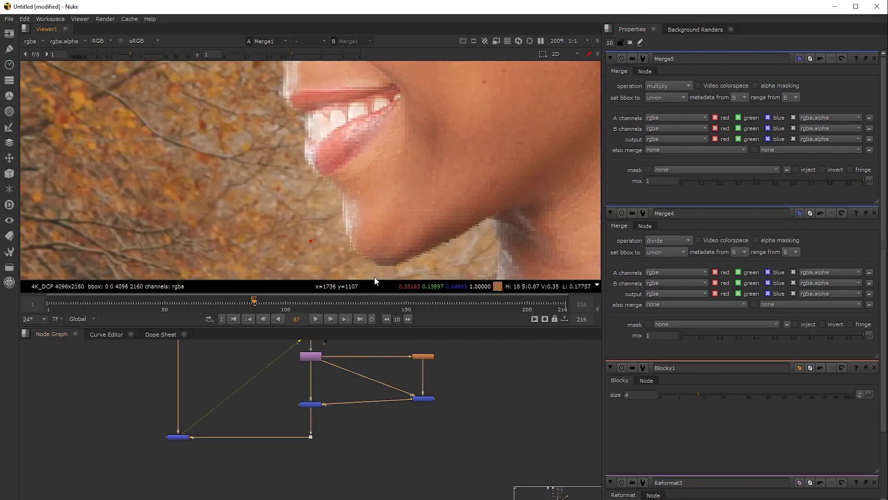
scroll(437, 370, up, 3)
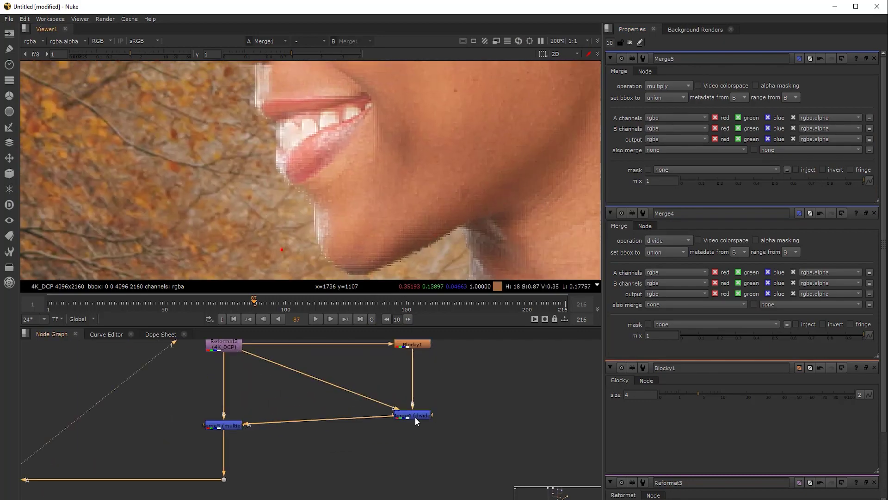
Align the divide Merge level with the multiply Merge and check the chin edge in the composite.
click(413, 423)
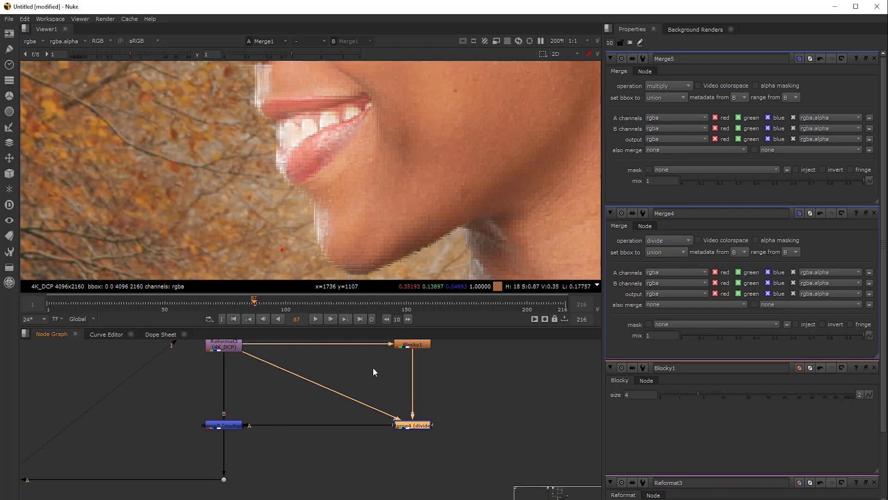
middle_drag(421, 376, 419, 393)
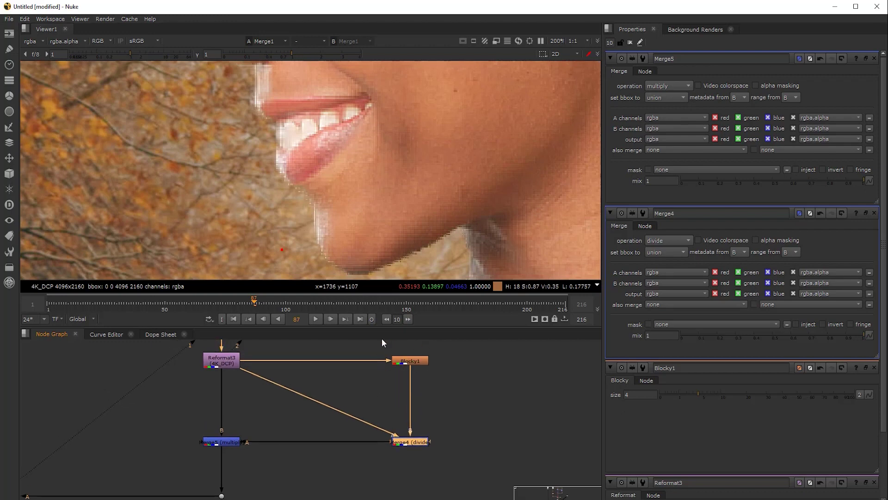
click(230, 443)
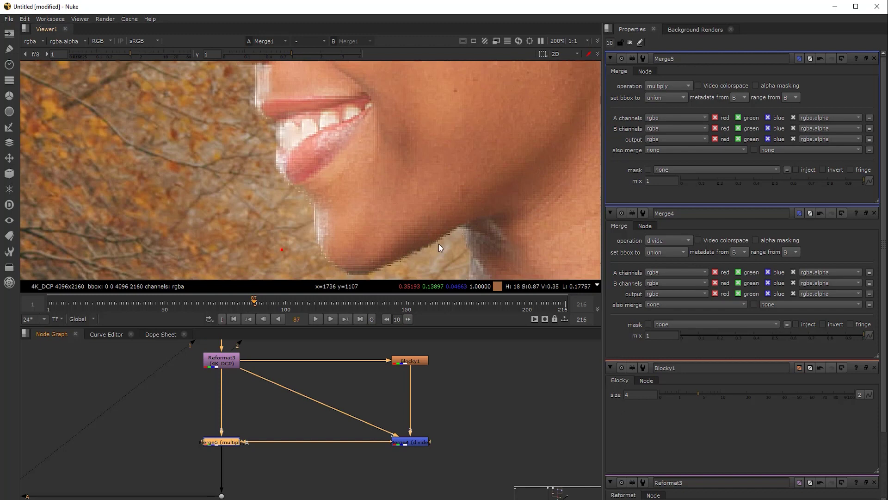
middle_drag(378, 257, 389, 240)
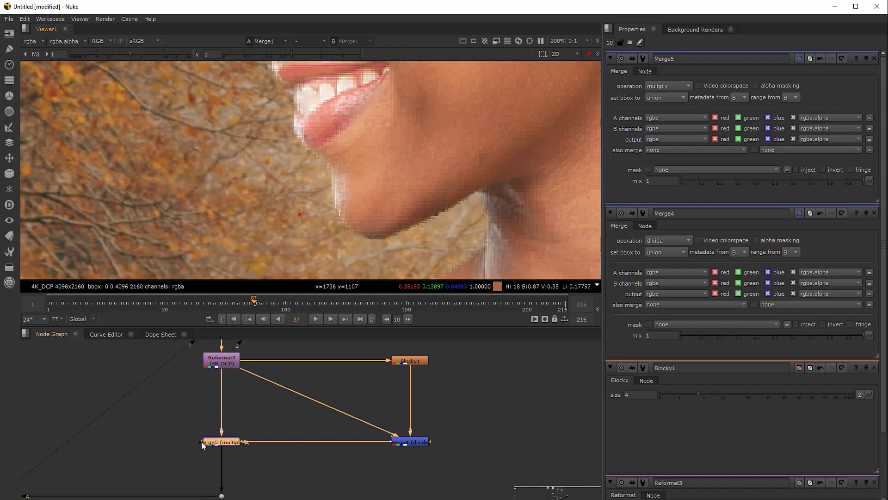
Set the multiply Merge's mix to 0.37 and inspect the chin edge up close.
drag(836, 179, 750, 189)
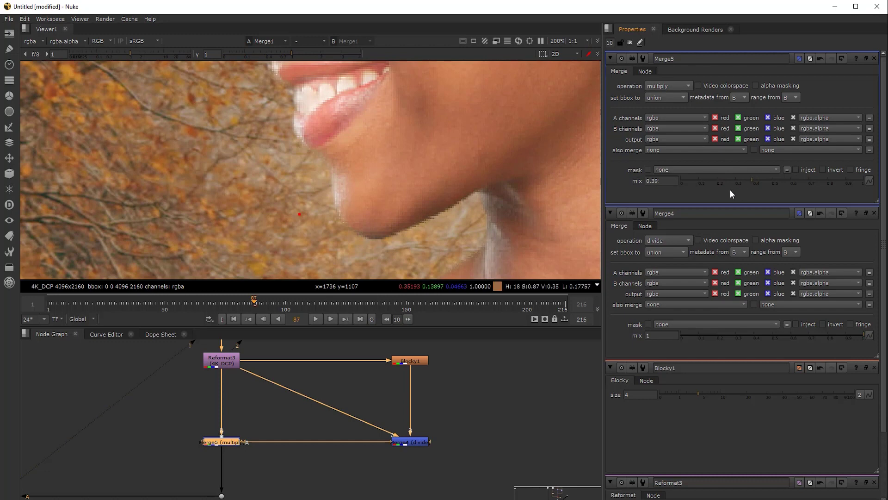
scroll(440, 213, up, 3)
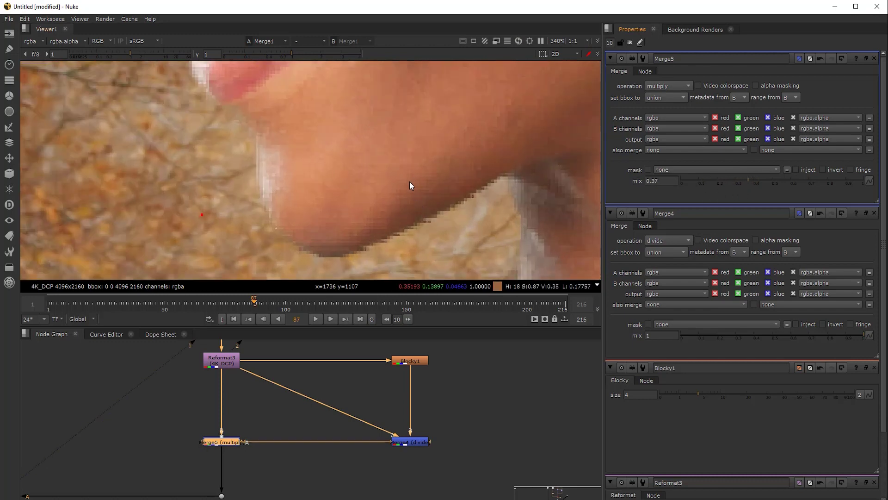
click(420, 441)
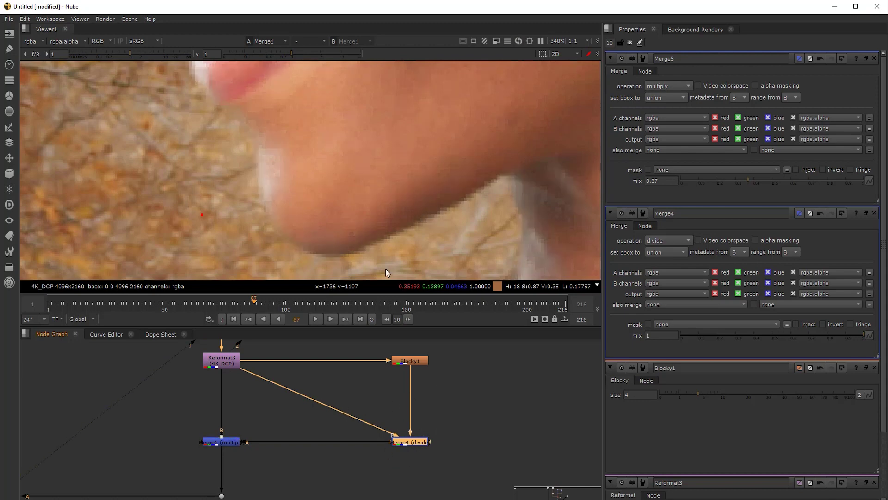
click(229, 441)
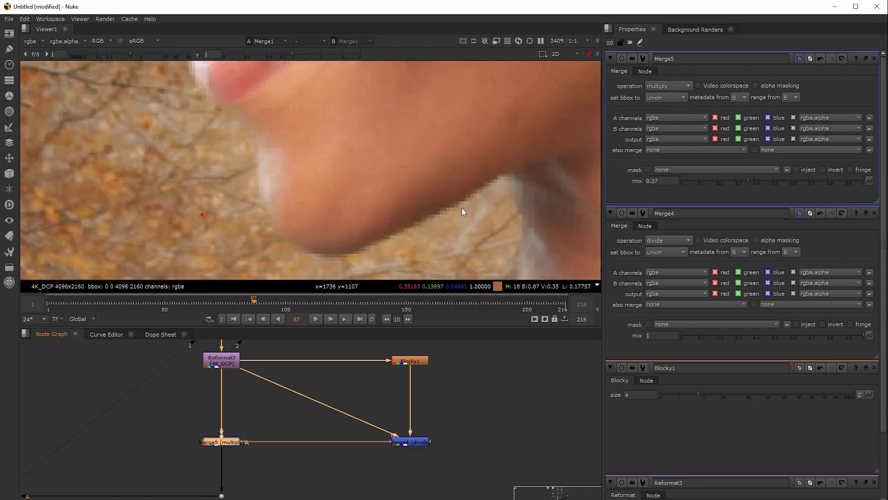
scroll(445, 215, down, 2)
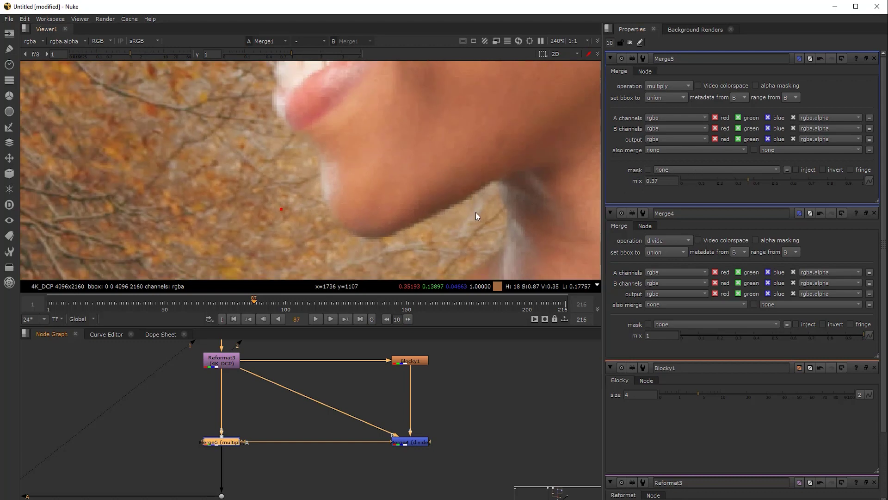
Try the multiply Merge's mix at 1, set it to 0.49, and inspect the chin, nose and mouth edges.
drag(748, 179, 862, 178)
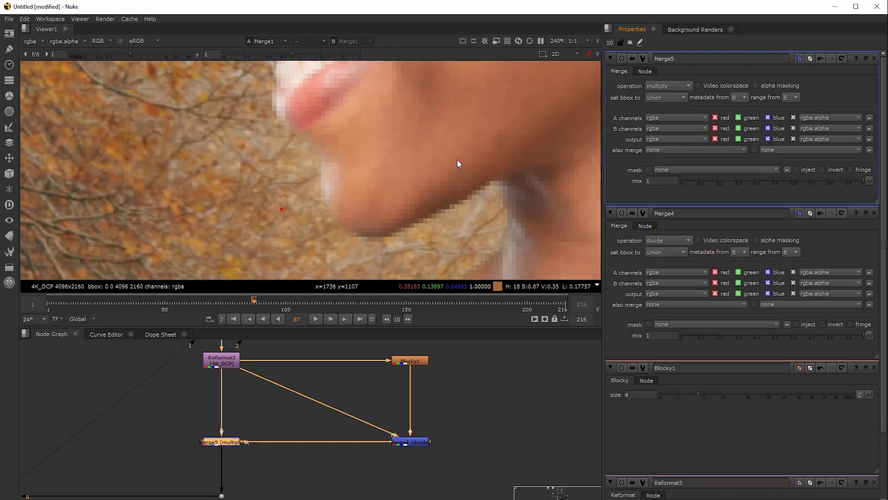
scroll(411, 139, down, 2)
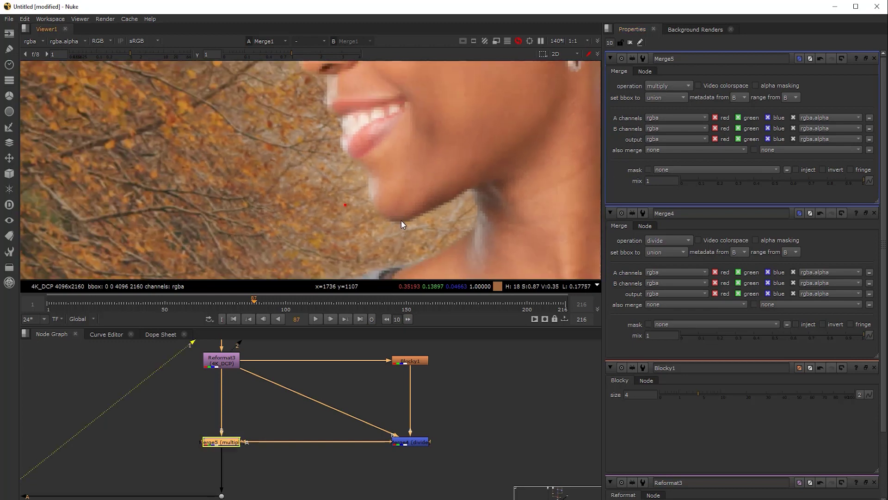
click(772, 180)
middle_drag(466, 183, 492, 125)
mouse_move(773, 180)
mouse_down()
mouse_move(756, 180)
mouse_move(779, 179)
mouse_move(771, 179)
mouse_up()
scroll(390, 224, up, 3)
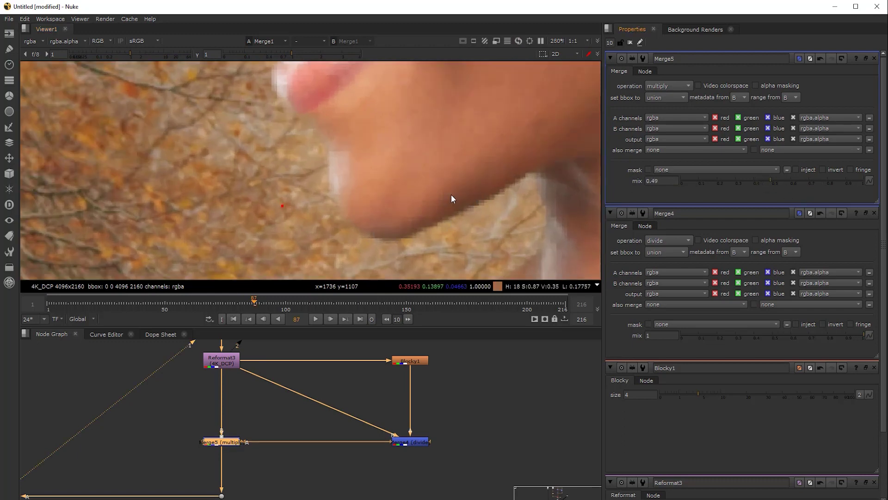
scroll(451, 199, down, 3)
middle_drag(320, 143, 251, 209)
scroll(226, 175, down, 1)
scroll(232, 186, up, 3)
scroll(263, 215, down, 2)
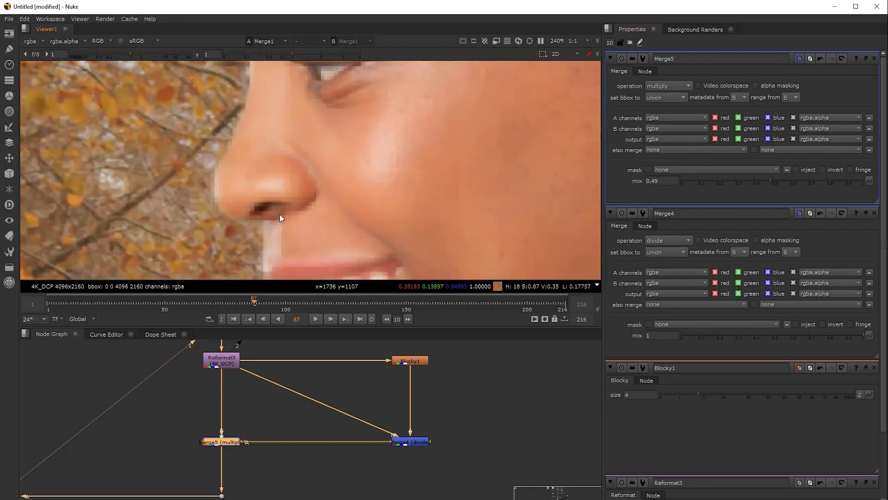
scroll(293, 208, up, 2)
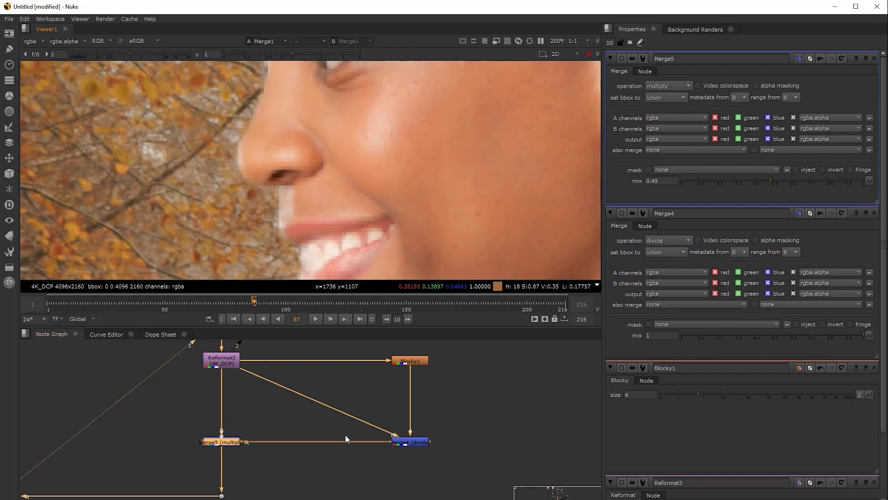
Move the divide Merge slightly closer to Blocky1 in the node graph.
click(421, 443)
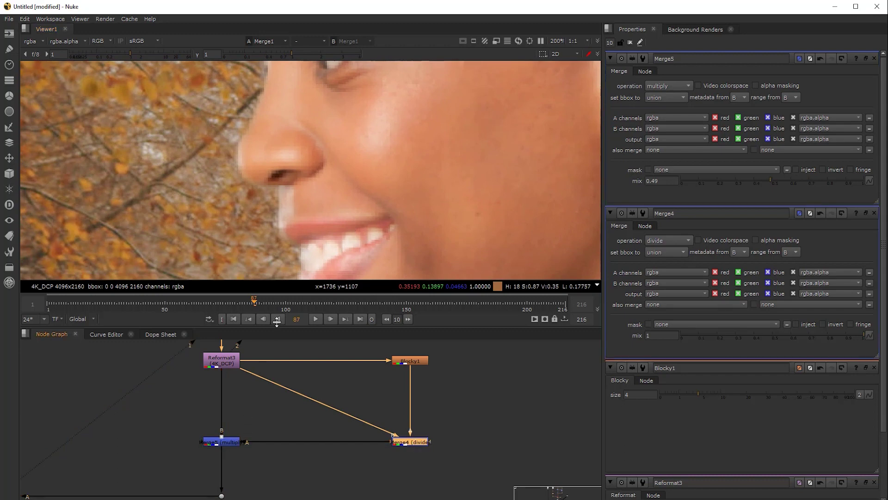
drag(406, 443, 410, 421)
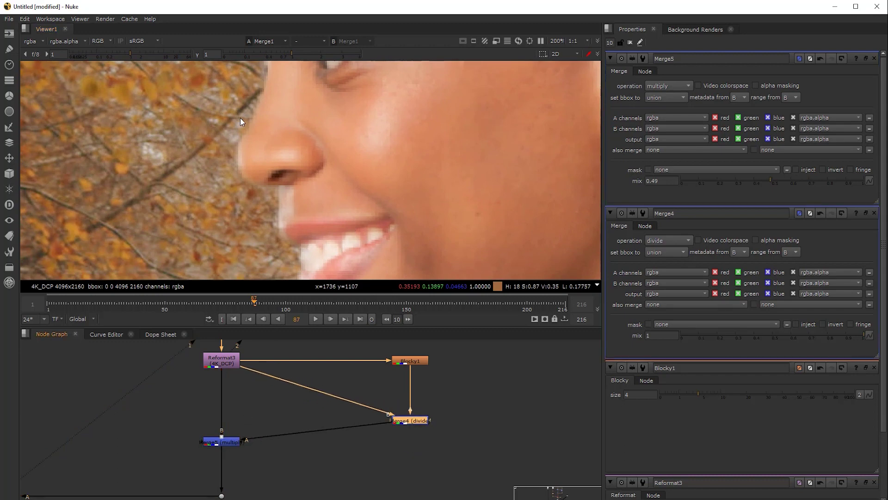
Branch a new Dot off the left side of Premult1 and view its alpha channel.
middle_drag(298, 425, 383, 431)
scroll(332, 413, down, 2)
middle_drag(308, 381, 342, 400)
middle_drag(318, 362, 328, 378)
click(293, 374)
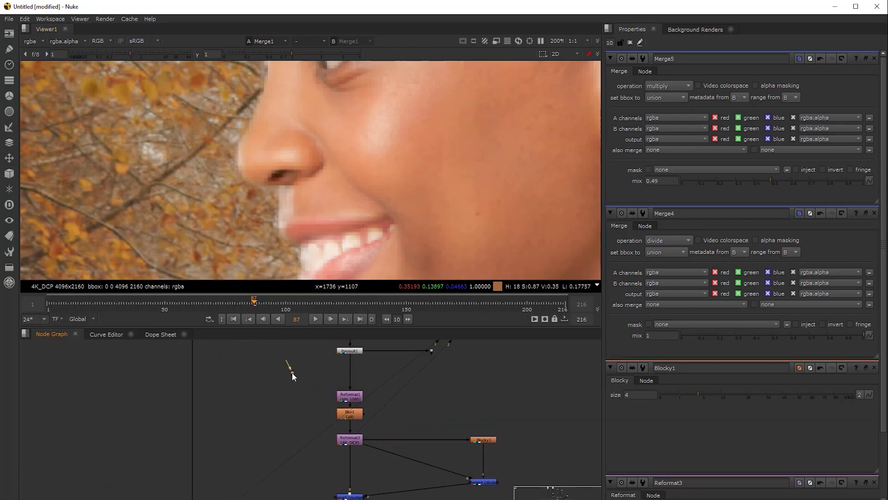
drag(293, 372, 341, 355)
drag(293, 374, 287, 356)
key(1)
key(a)
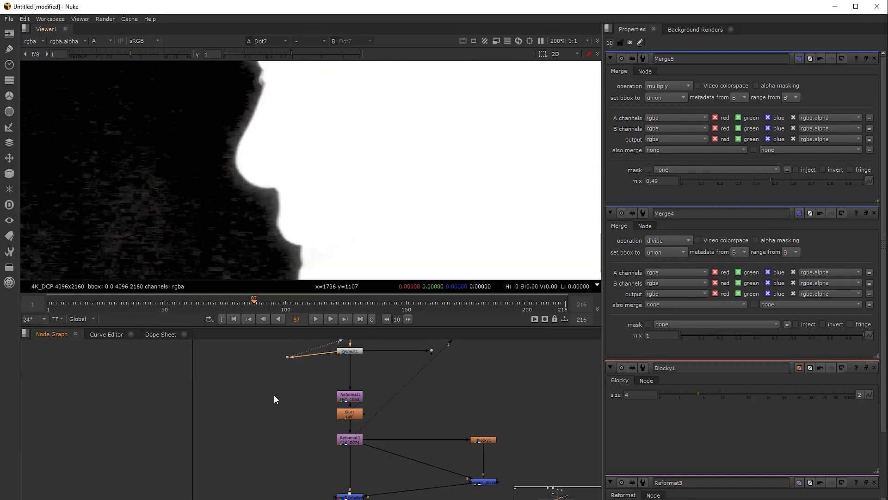
Connect the new Dot branching from Premult1 to the mask input of the multiply Merge.
middle_drag(276, 413, 269, 361)
drag(345, 446, 302, 415)
middle_drag(302, 414, 332, 468)
drag(332, 469, 309, 364)
middle_drag(344, 444, 346, 414)
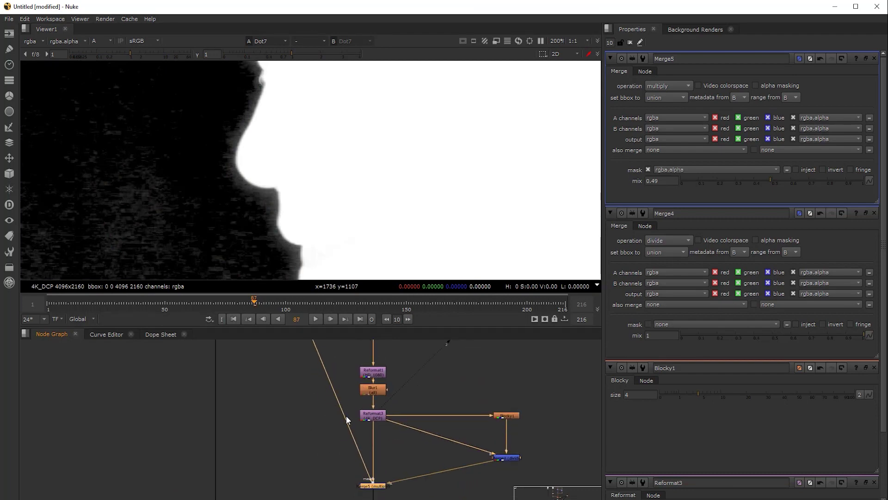
Insert an elbow Dot into the mask connection and align it so the line enters the multiply Merge horizontally.
ctrl+drag(342, 411, 313, 486)
middle_drag(327, 432, 315, 477)
drag(298, 373, 299, 371)
middle_drag(324, 454, 319, 398)
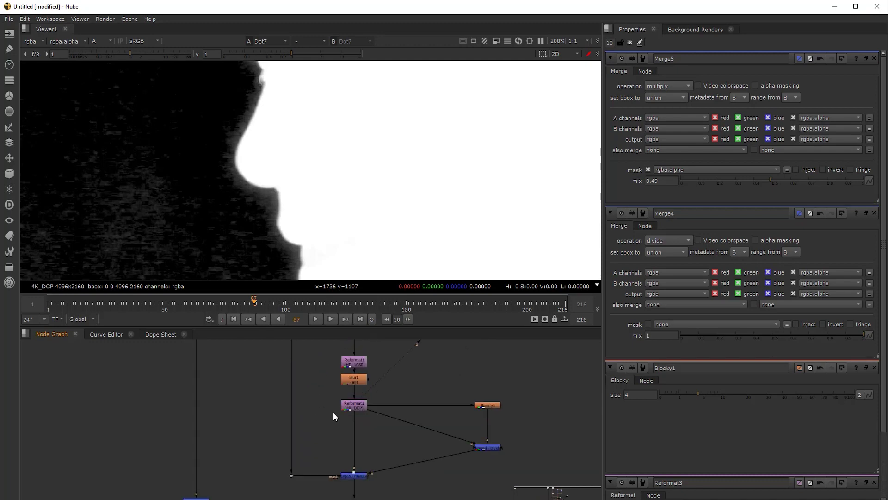
click(354, 474)
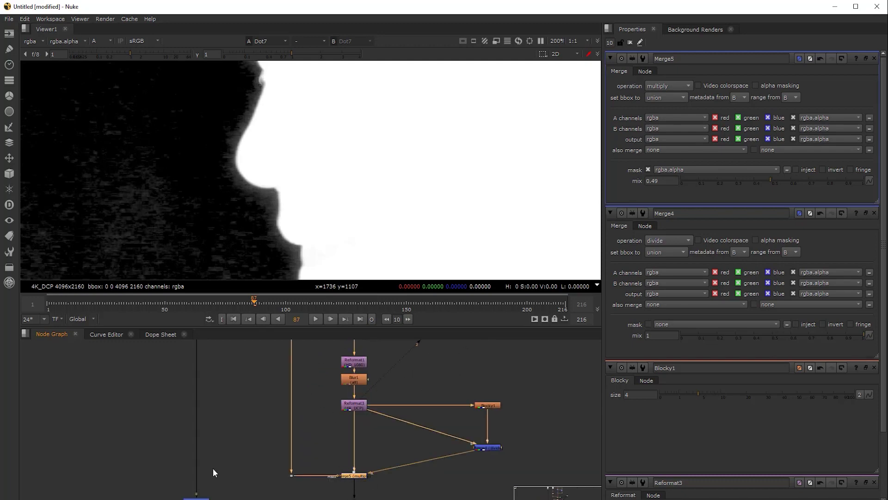
View the final over Merge (Merge1) in full colour instead of alpha.
middle_drag(213, 468, 221, 435)
drag(216, 423, 173, 491)
key(1)
click(243, 432)
key(a)
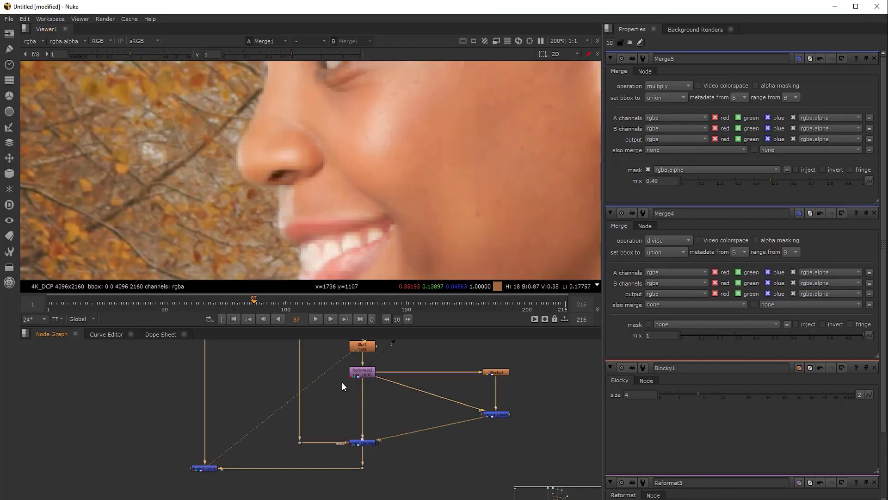
Insert an Invert node into the mask branch just above the elbow Dot.
scroll(329, 401, up, 3)
middle_drag(330, 457, 328, 441)
click(321, 399)
key(Tab)
text(inv)
click(265, 406)
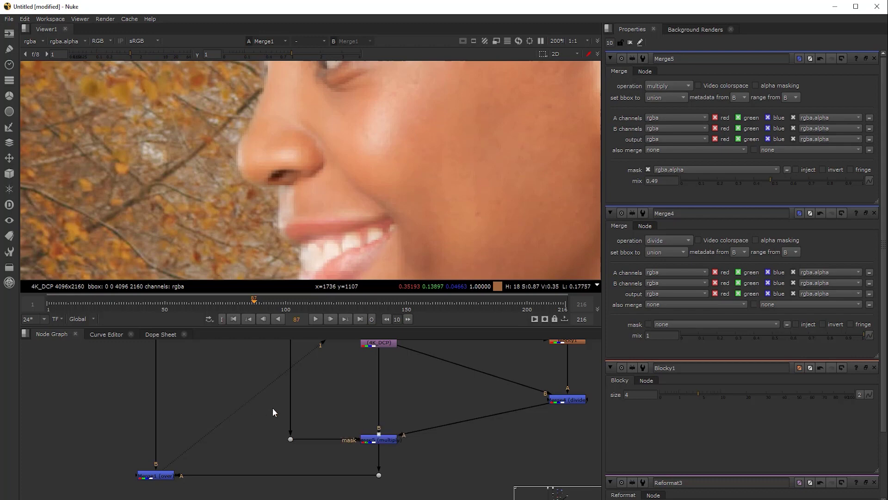
drag(296, 410, 291, 410)
Toggle the multiply Merge off and on while comparing the mouth and chin edges up close.
scroll(324, 248, down, 2)
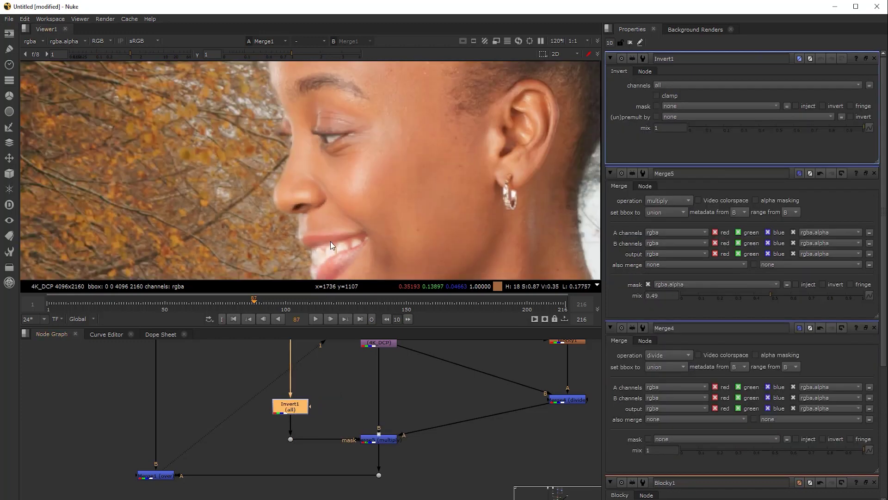
middle_drag(331, 244, 287, 163)
scroll(365, 243, up, 3)
middle_drag(364, 205, 373, 164)
click(385, 440)
key(d)
key(d)
key(d)
key(d)
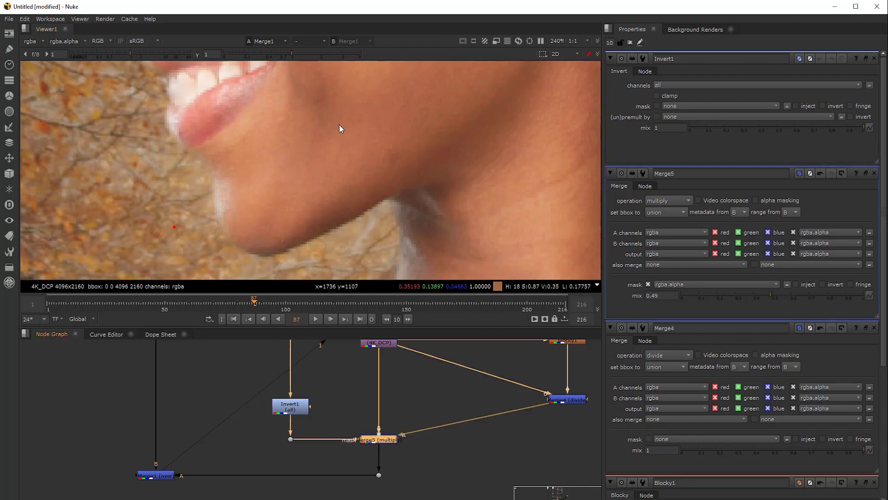
Add an Erode (blur) node below Invert1 and set its size to -23.5, checking the chin edge.
click(296, 407)
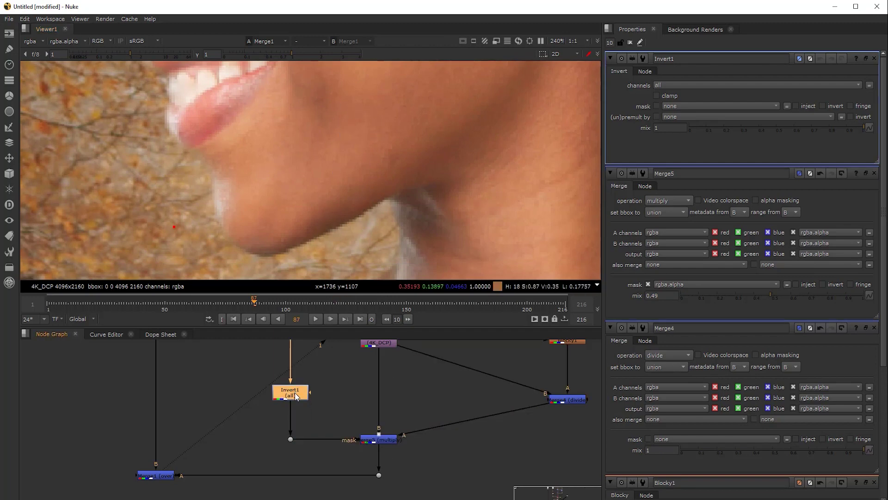
key(Tab)
text(ero)
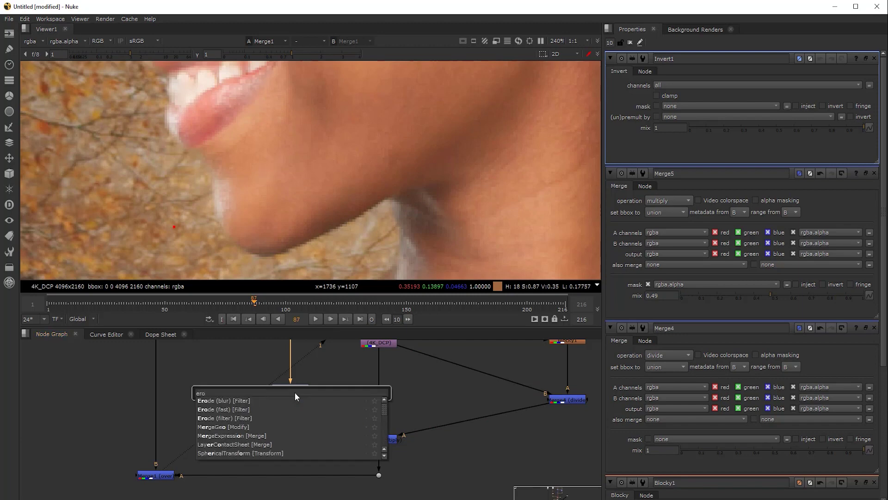
key(Return)
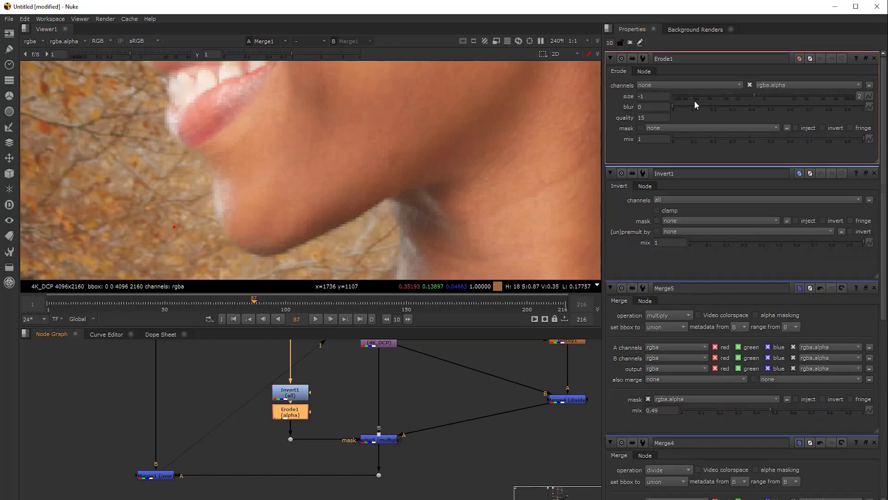
drag(759, 91, 718, 91)
scroll(390, 212, down, 3)
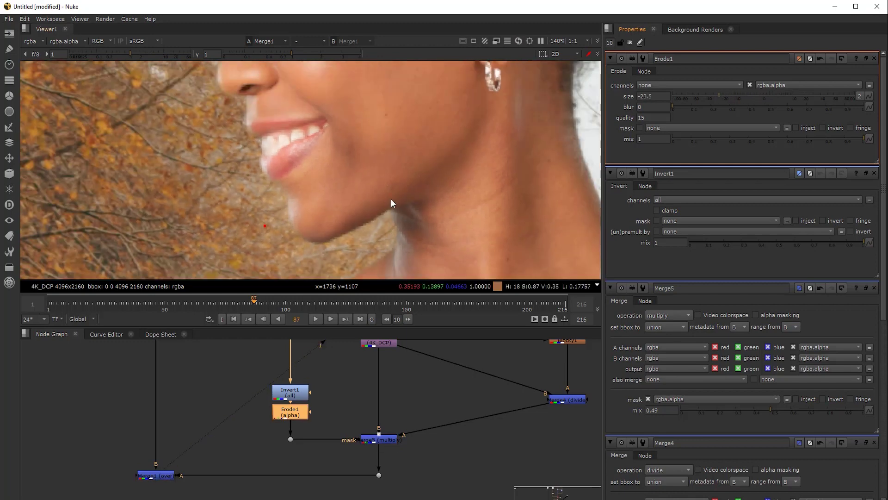
scroll(387, 213, up, 2)
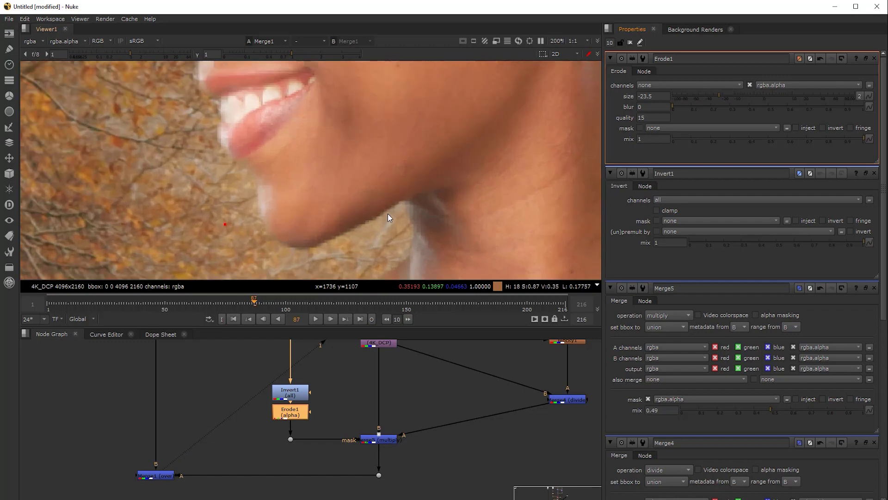
Toggle the nodes from Reformat1 down to the multiply Merge off and on, comparing the face's edges and skin detail.
click(161, 475)
scroll(290, 453, down, 3)
drag(319, 348, 359, 466)
key(d)
key(d)
key(d)
key(d)
middle_drag(418, 120, 398, 215)
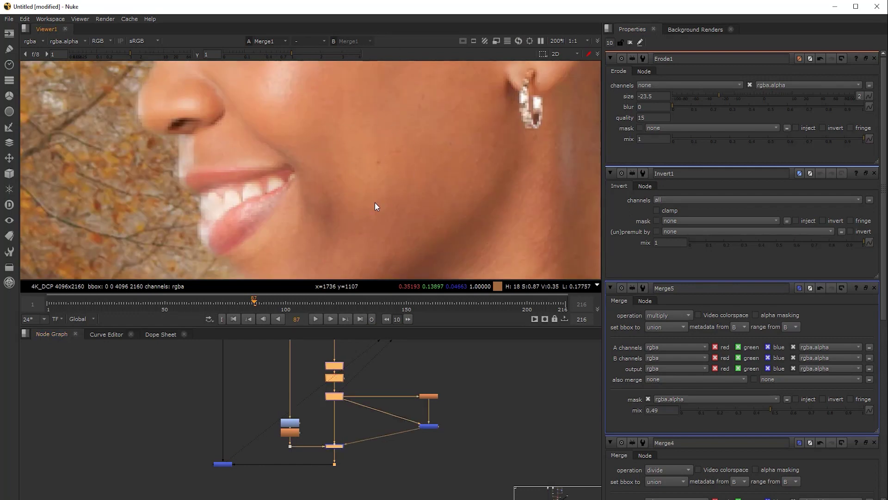
scroll(360, 195, down, 2)
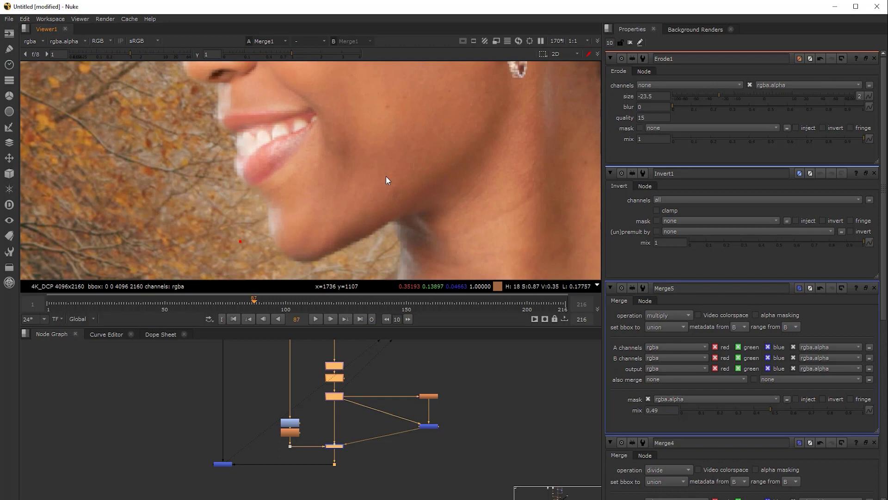
middle_drag(371, 190, 368, 246)
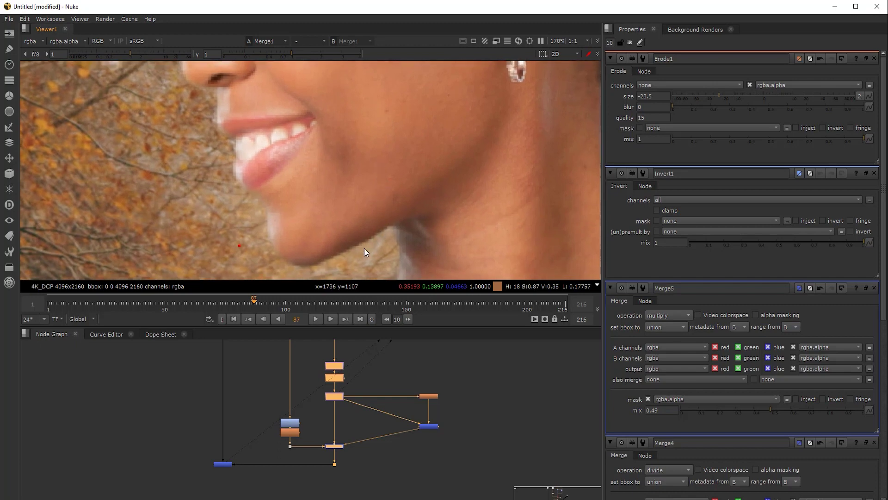
scroll(310, 195, down, 1)
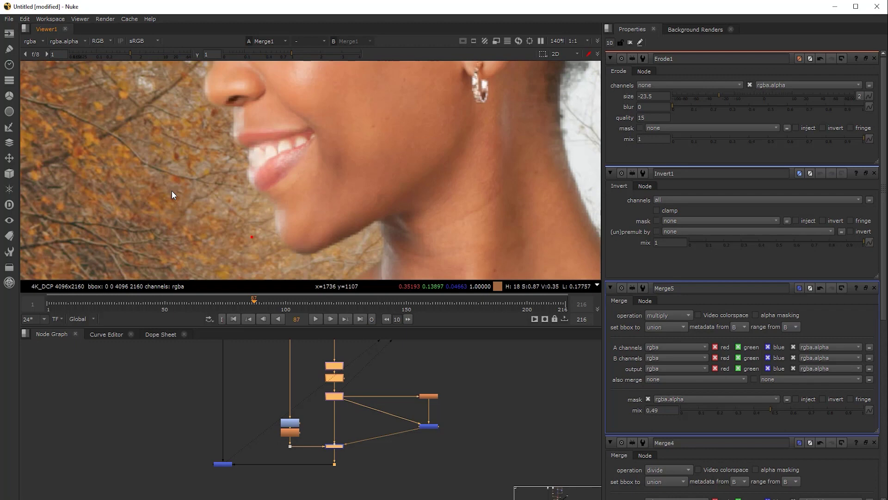
Toggle Reformat1, Blur1 and Reformat3 together off and on to compare the foreground's sharpness around the chin.
scroll(368, 433, up, 4)
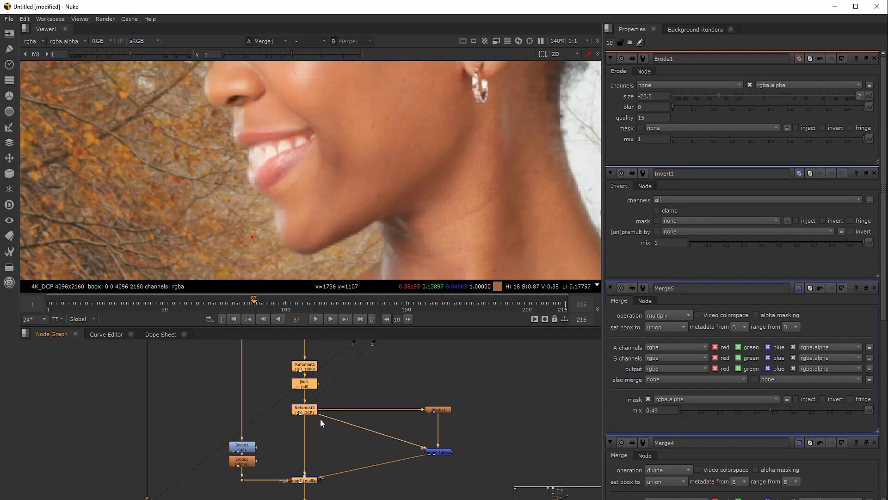
drag(287, 358, 320, 414)
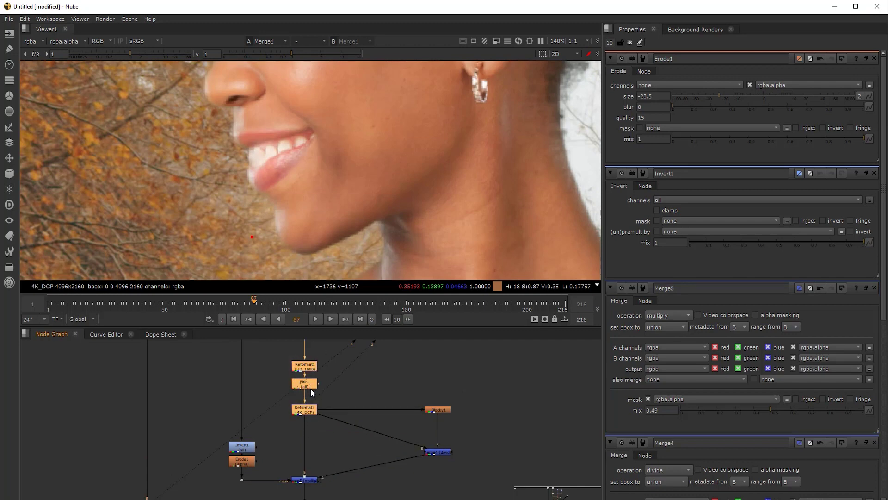
drag(277, 352, 326, 423)
scroll(348, 241, up, 2)
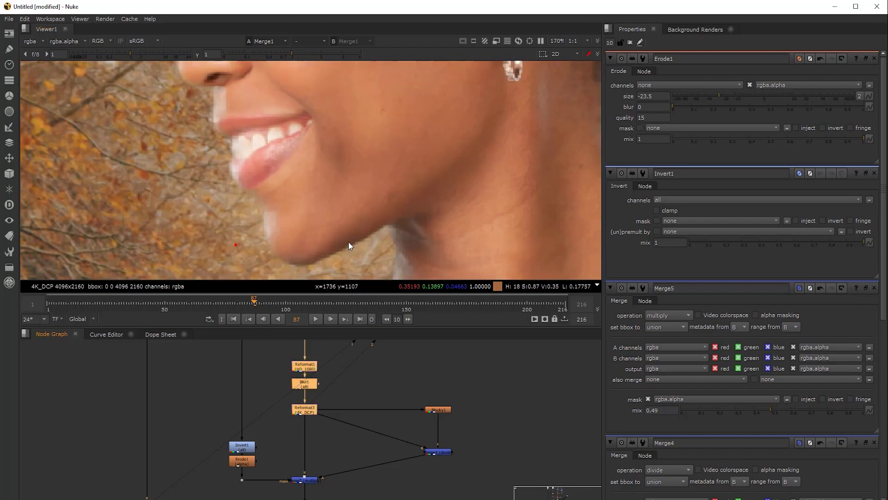
key(d)
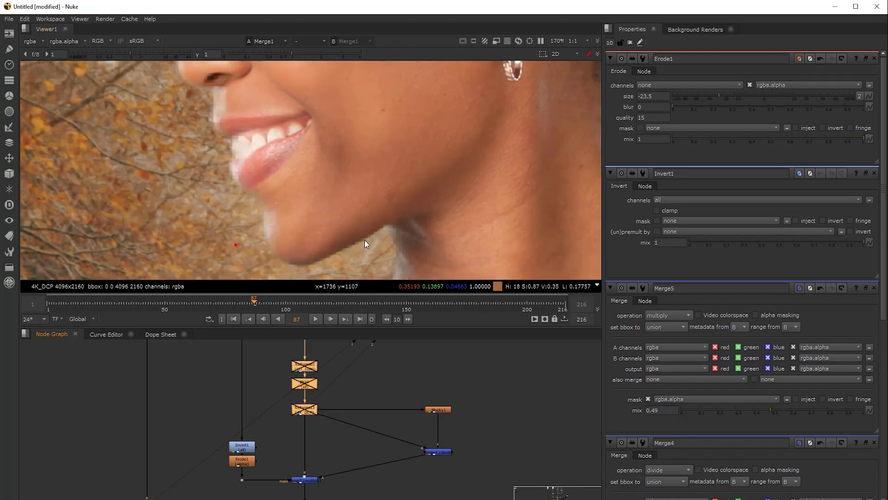
key(d)
click(310, 431)
Open Reformat3's settings and review its filter options, keeping Impulse.
click(299, 406)
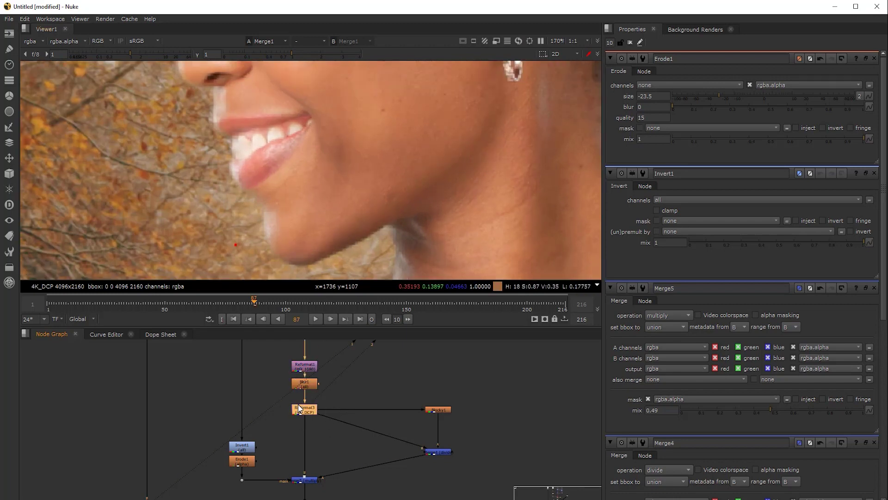
double_click(309, 413)
click(653, 133)
click(662, 134)
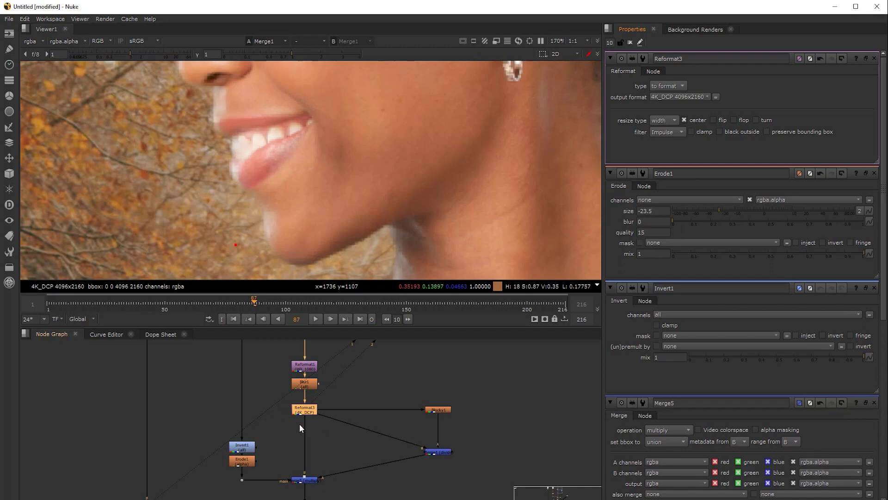
Move the divide Merge slightly further below Blocky1 in the node graph.
scroll(320, 429, down, 2)
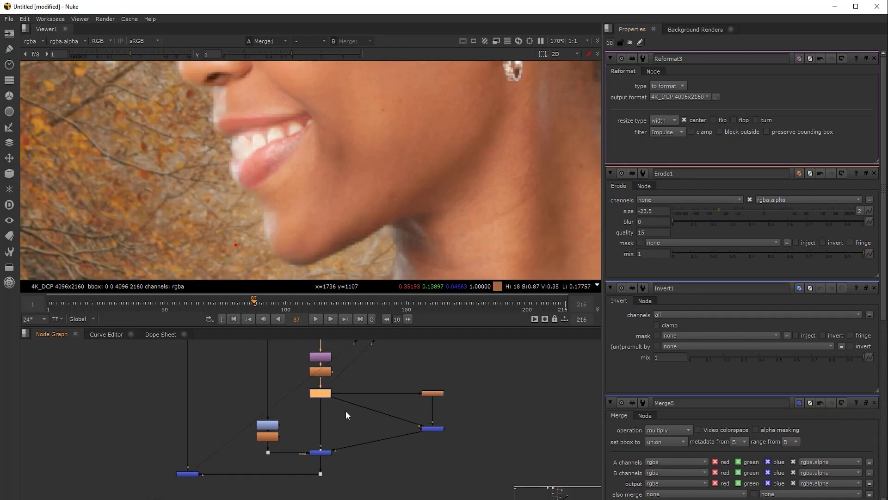
click(439, 435)
drag(441, 439, 441, 442)
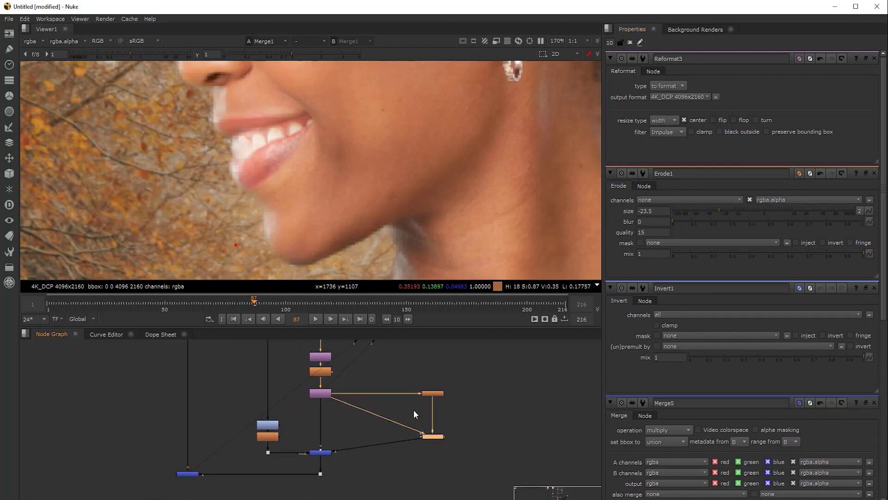
View the outputs of Blocky1, the divide Merge and the multiply Merge one after another.
click(436, 393)
key(1)
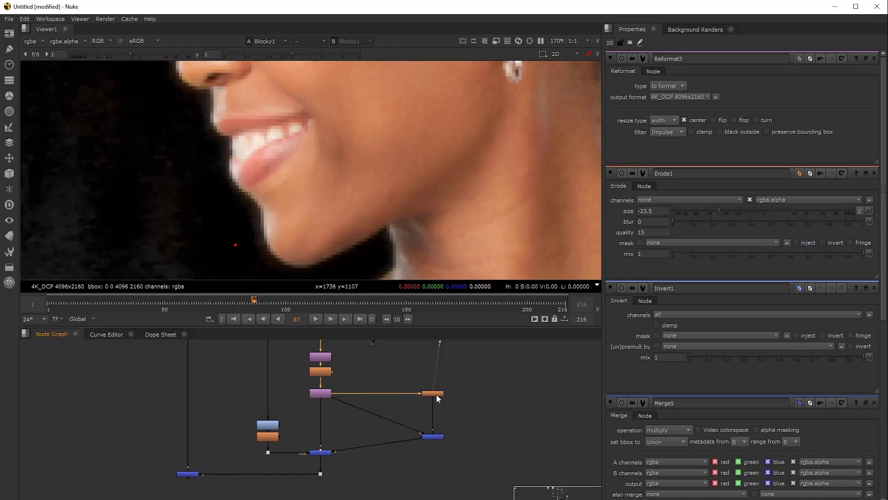
click(436, 436)
key(1)
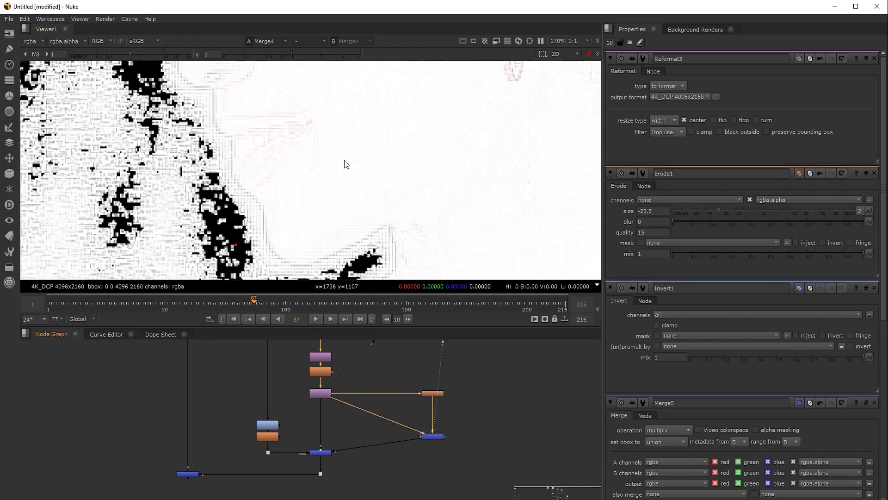
click(321, 453)
key(1)
click(329, 452)
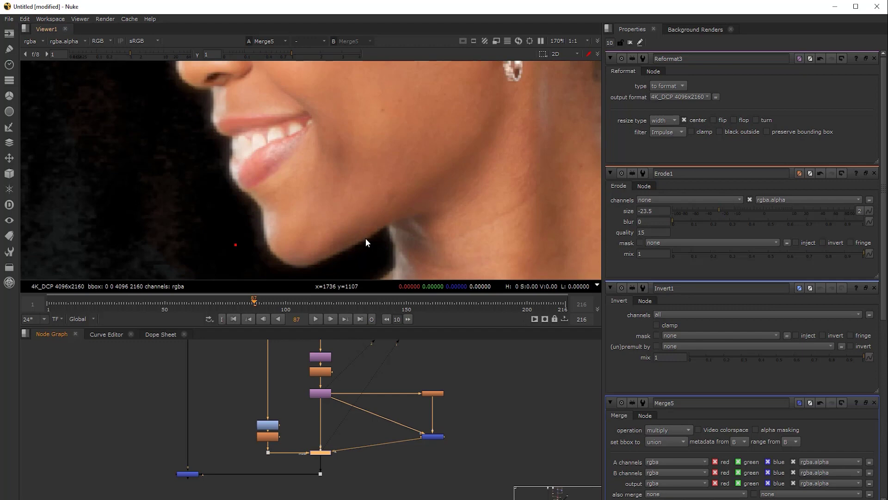
View the final over Merge again and check the whole face against the background.
middle_drag(303, 442, 316, 428)
drag(247, 434, 184, 467)
key(1)
click(307, 390)
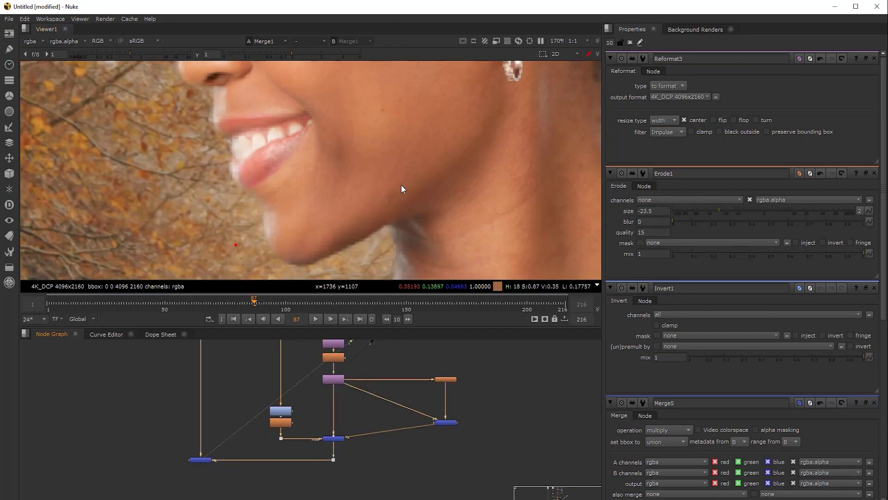
scroll(401, 184, down, 5)
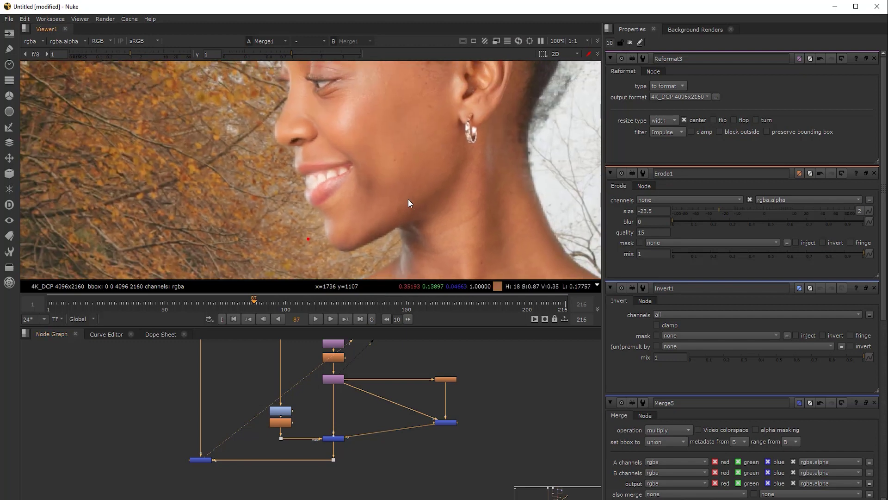